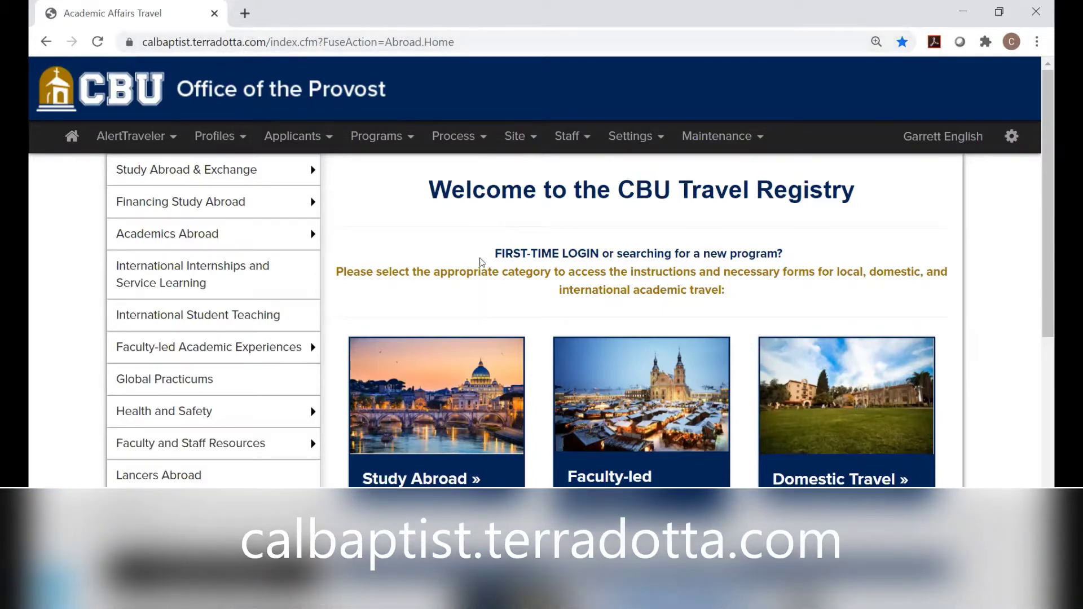
# Open the DSW Residency Activities brochure from the Domestic Travel program list.
pyautogui.scroll(-2, 480, 258)
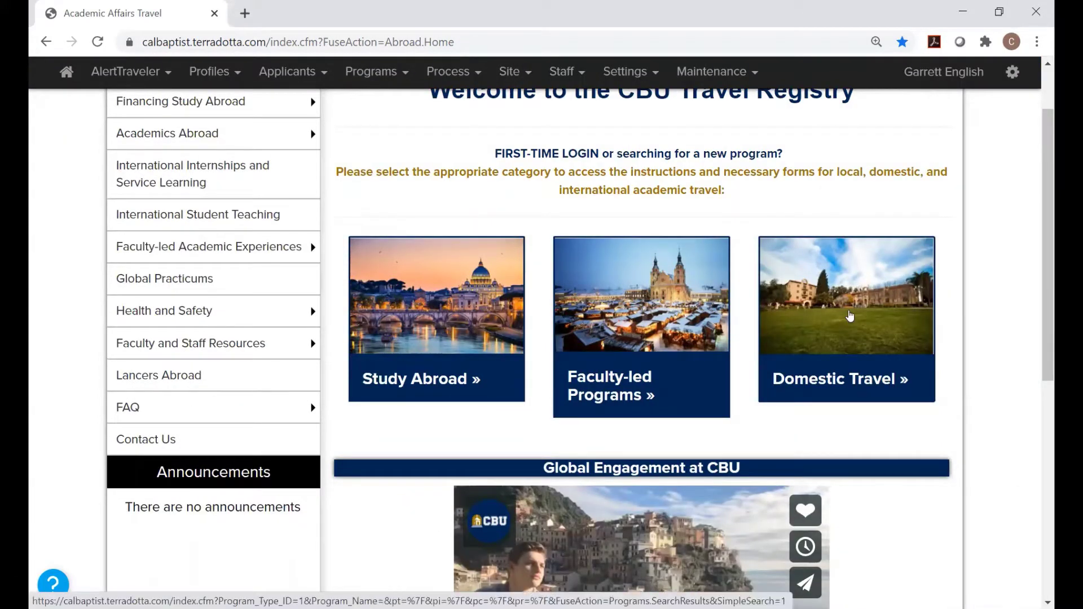
pyautogui.click(849, 315)
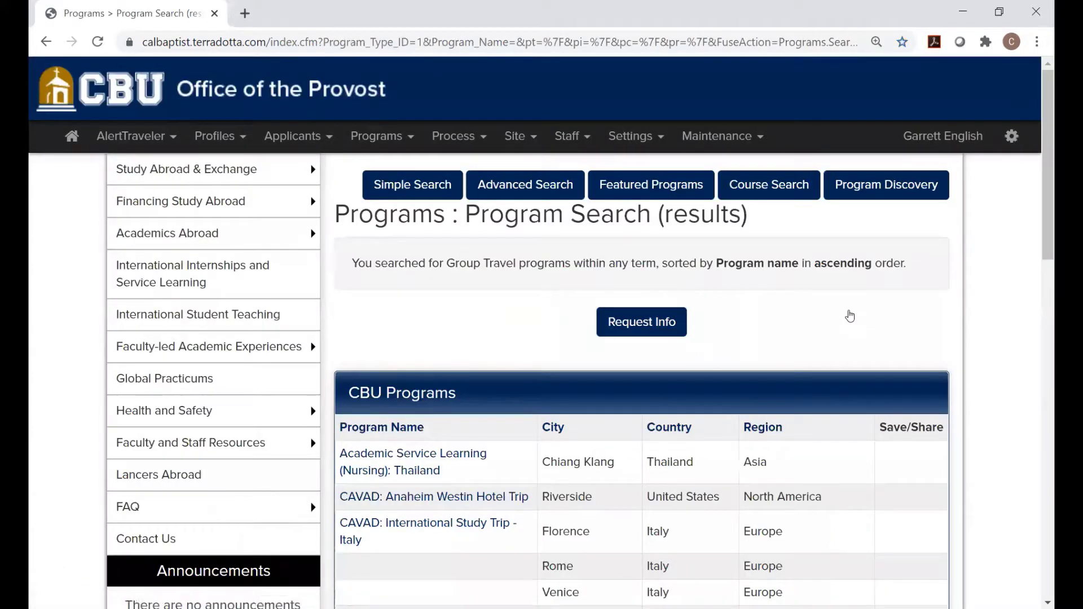
pyautogui.scroll(-10, 851, 313)
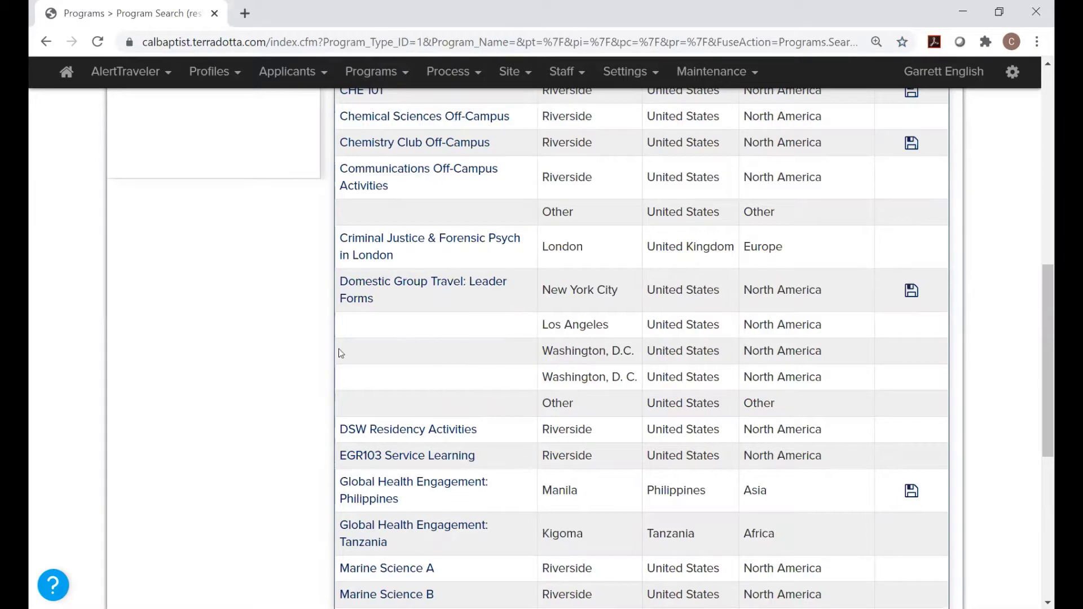
pyautogui.scroll(-3, 472, 406)
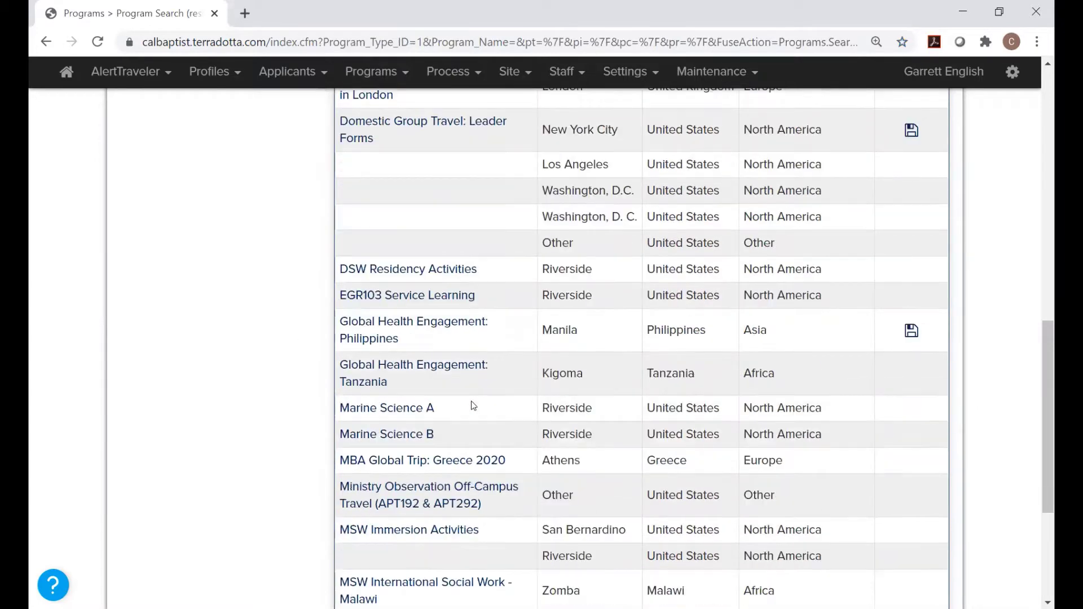
pyautogui.click(437, 269)
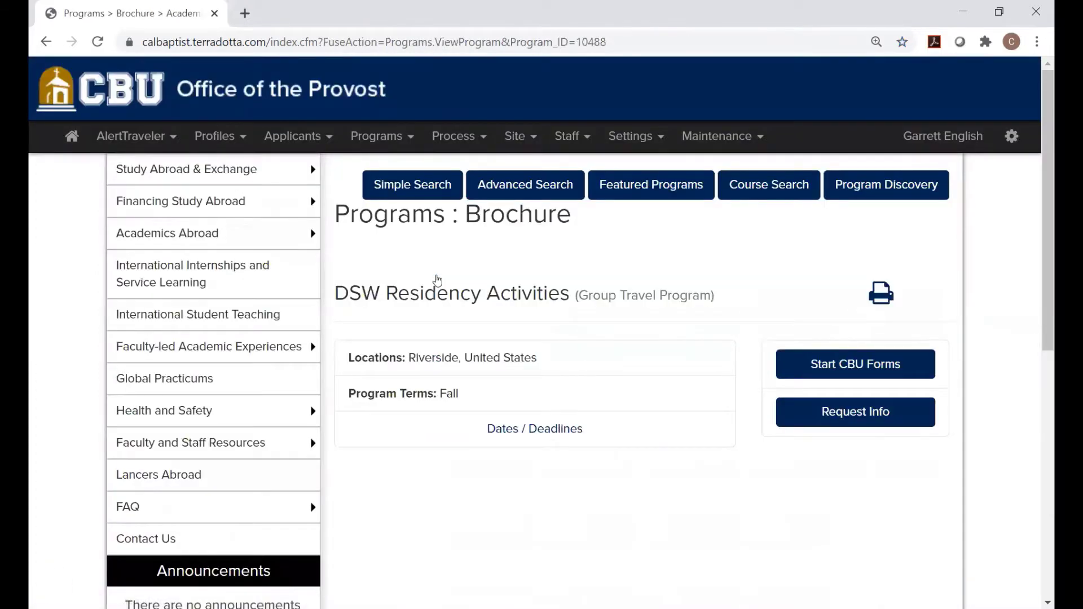
# Start the CBU forms for DSW Residency Activities, confirm creating the application, and choose the Fall 2020 term.
pyautogui.scroll(-2, 437, 279)
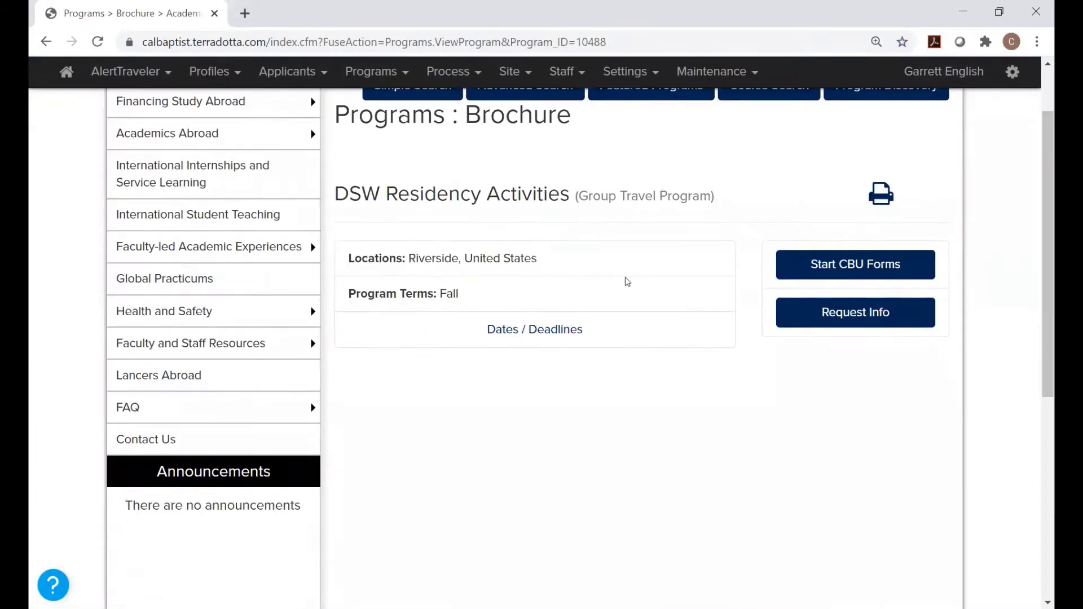
pyautogui.click(815, 271)
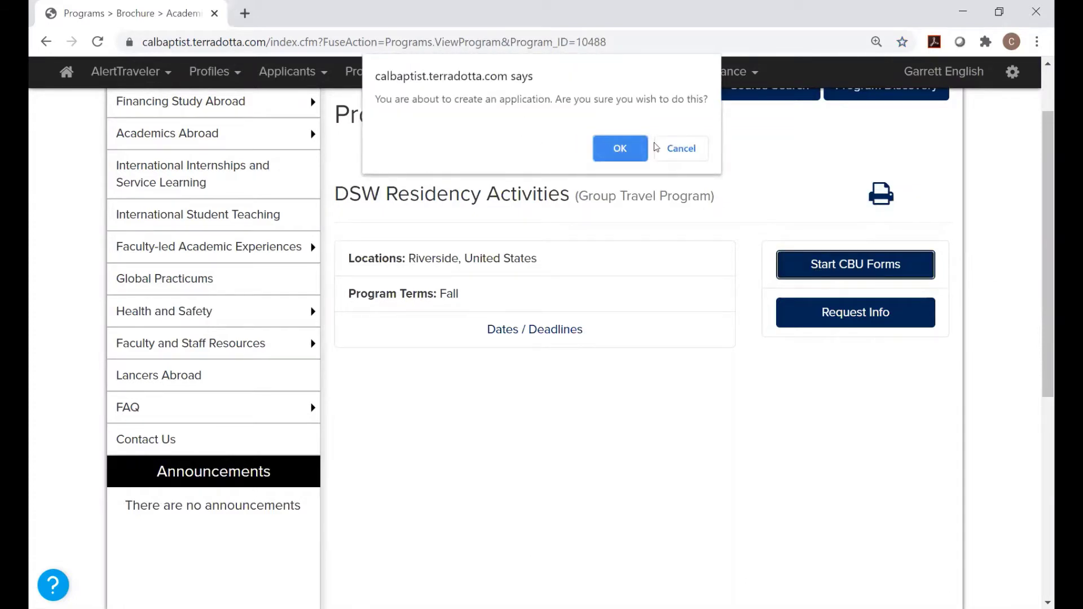
pyautogui.click(620, 148)
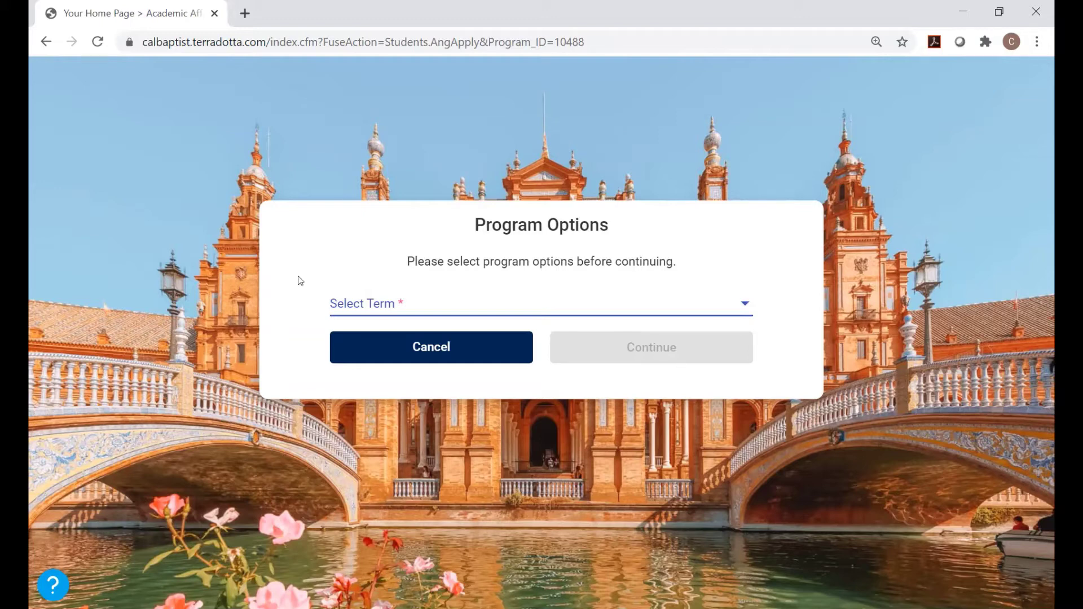
pyautogui.click(364, 304)
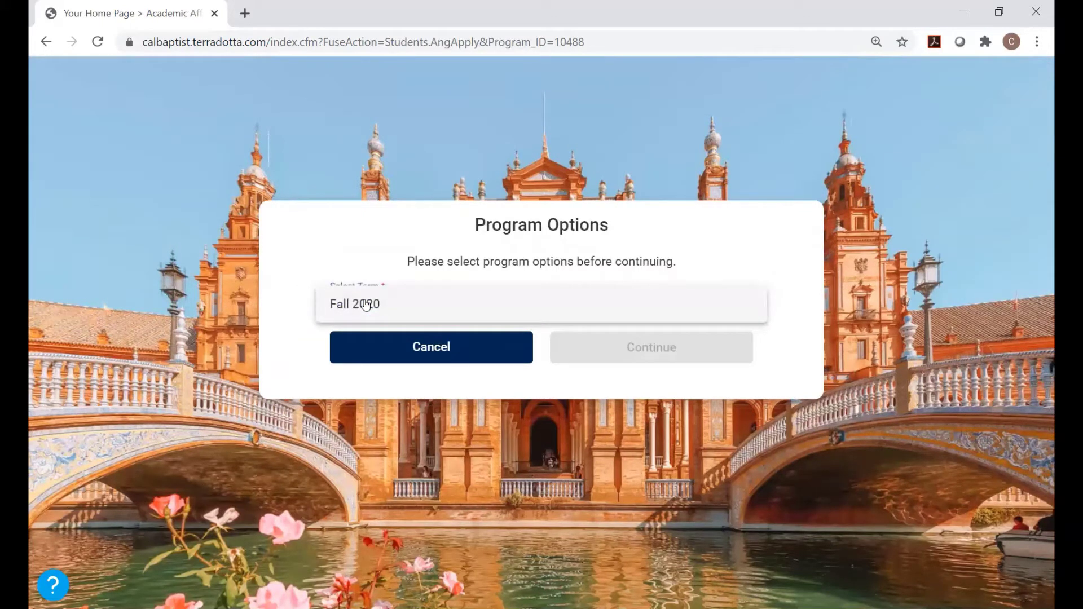
pyautogui.click(356, 304)
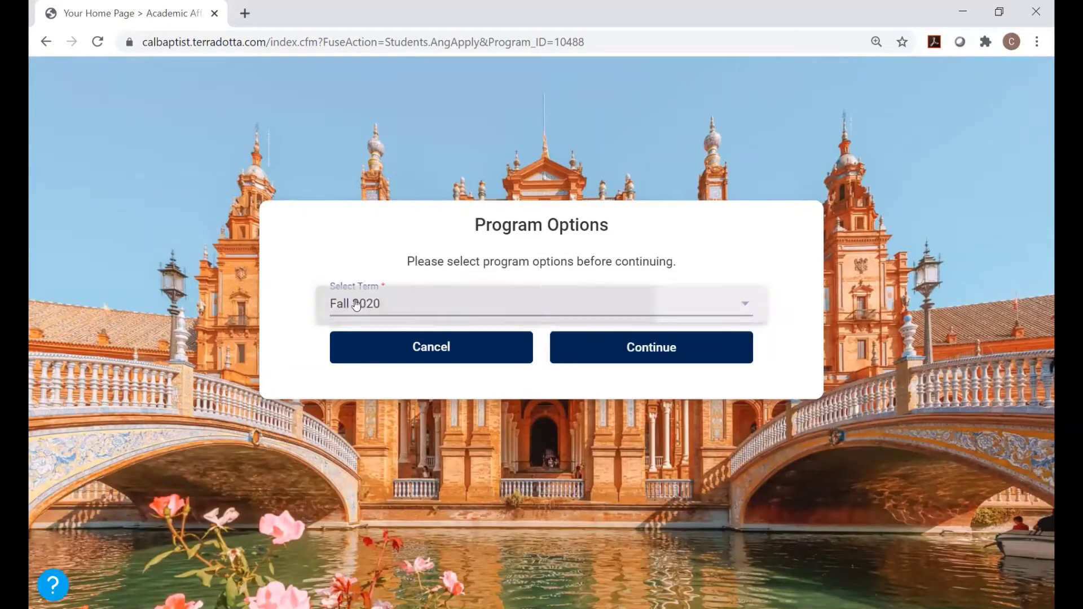
pyautogui.click(631, 348)
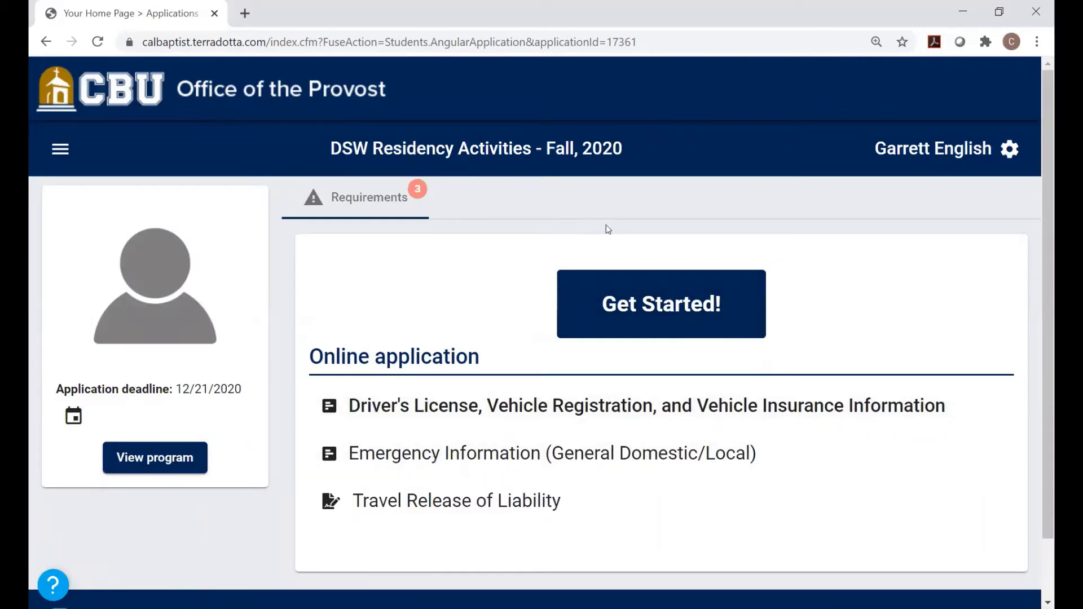
# Get started on the online application and answer Yes to driving yourself at any point.
pyautogui.click(686, 303)
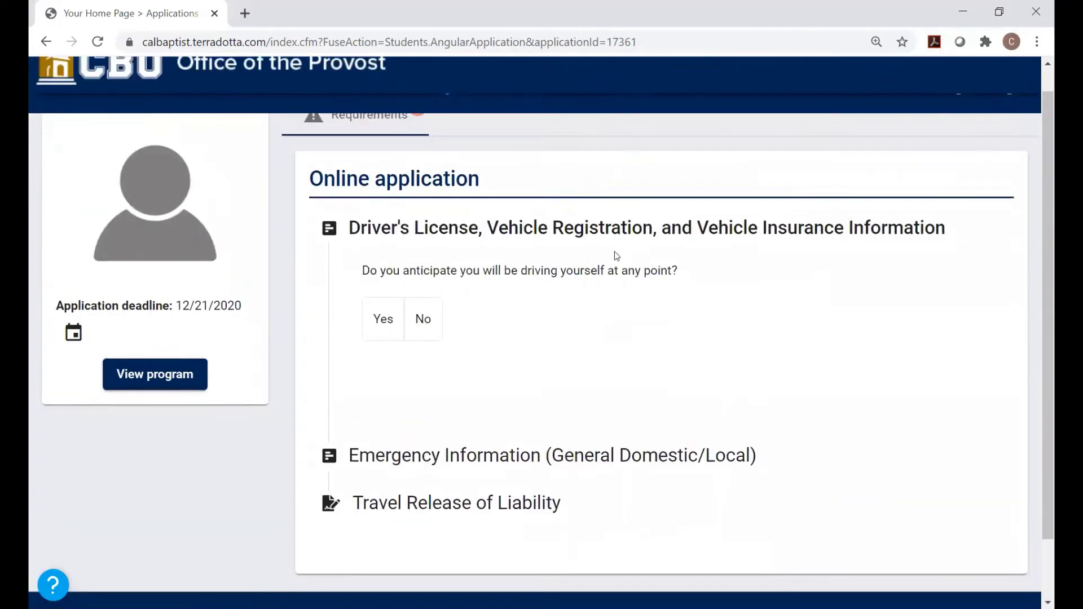
pyautogui.scroll(2, 616, 255)
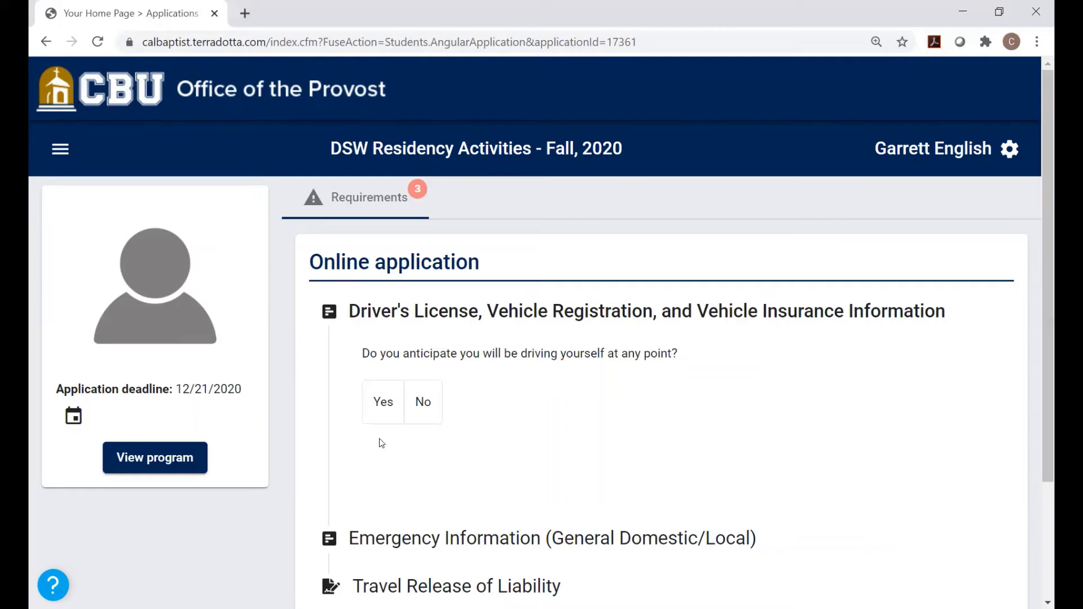
pyautogui.click(384, 402)
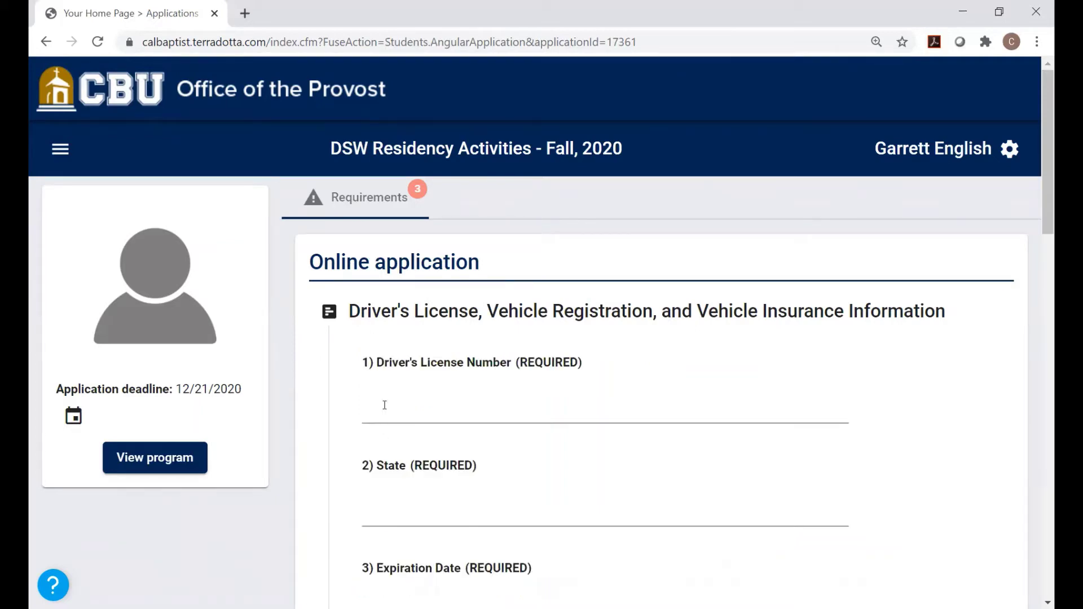
# Enter the driver's license number, A as the state, and 09/21/2020 as the license expiration date.
pyautogui.click(447, 422)
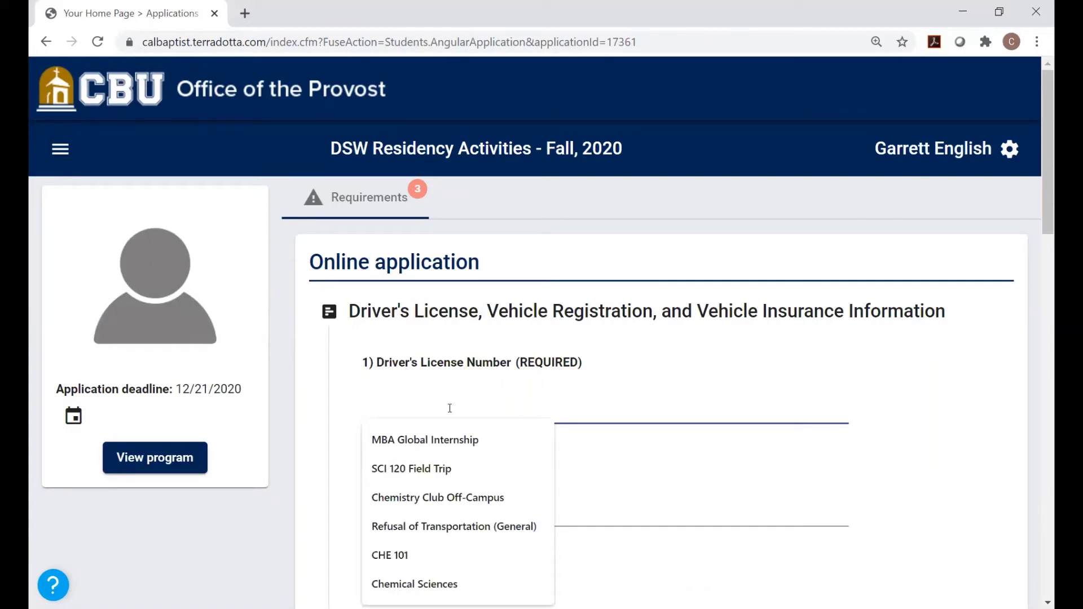
pyautogui.write('A')
pyautogui.click(427, 489)
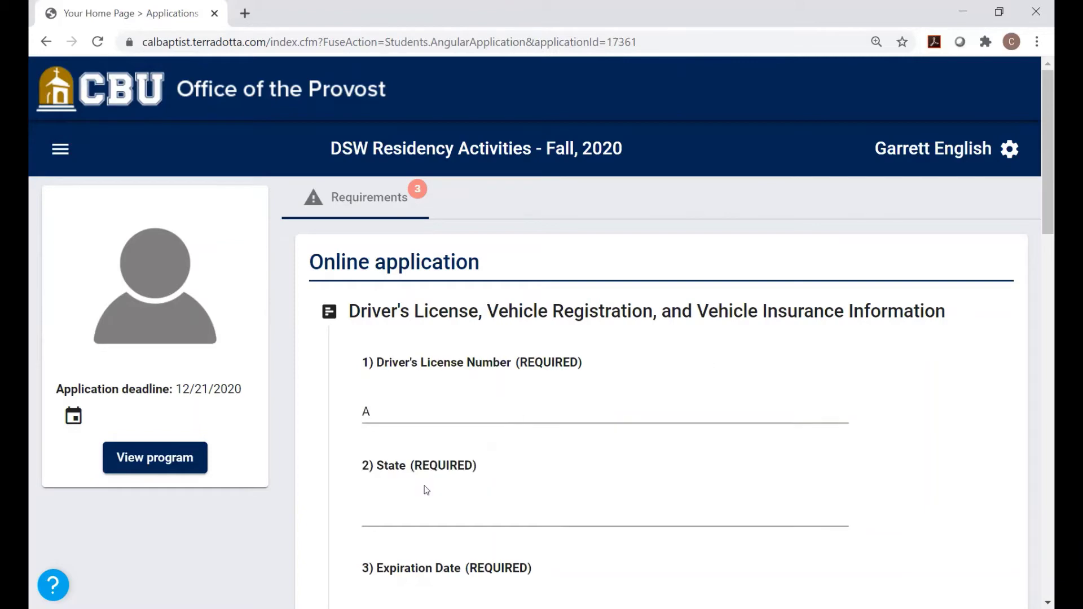
pyautogui.click(385, 515)
pyautogui.write('A')
pyautogui.scroll(-5, 564, 493)
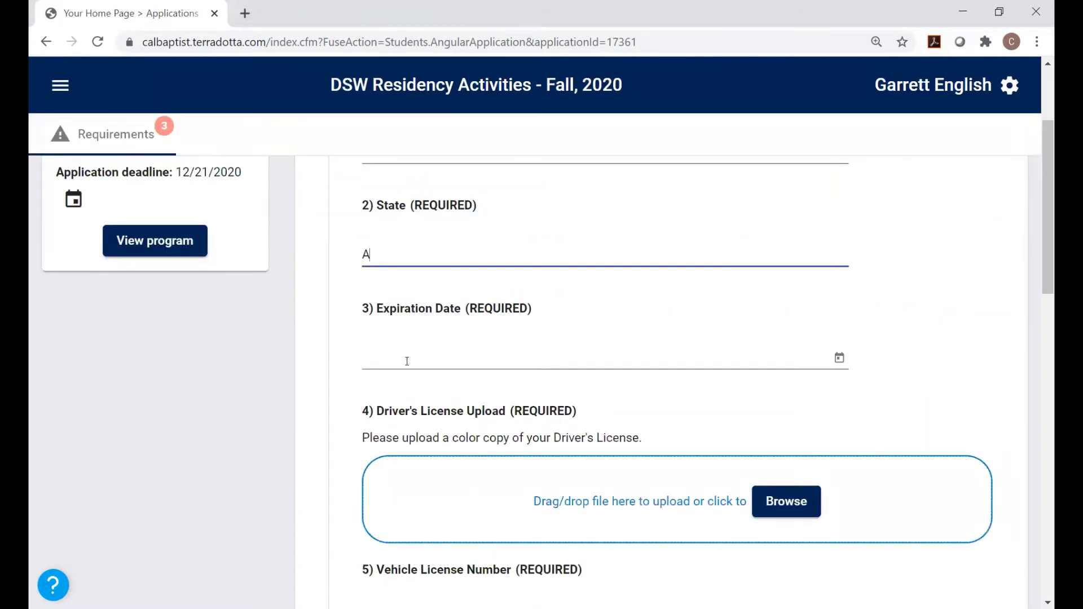
pyautogui.click(407, 366)
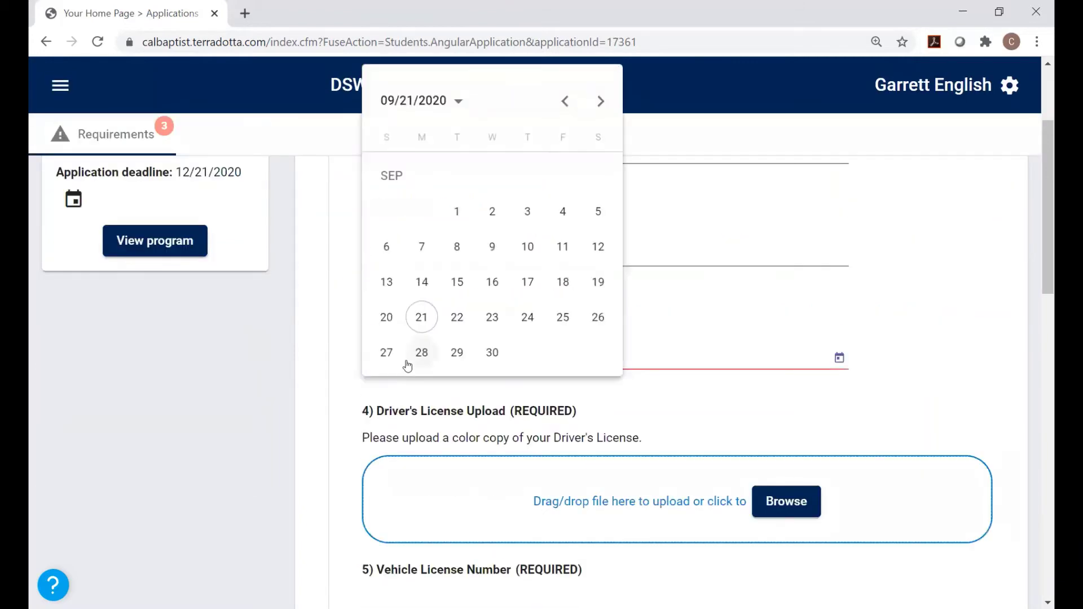
pyautogui.click(430, 327)
# Enter the vehicle license number, A as the make and model, and 09/21/2020 as the registration expiration date.
pyautogui.scroll(-3, 502, 338)
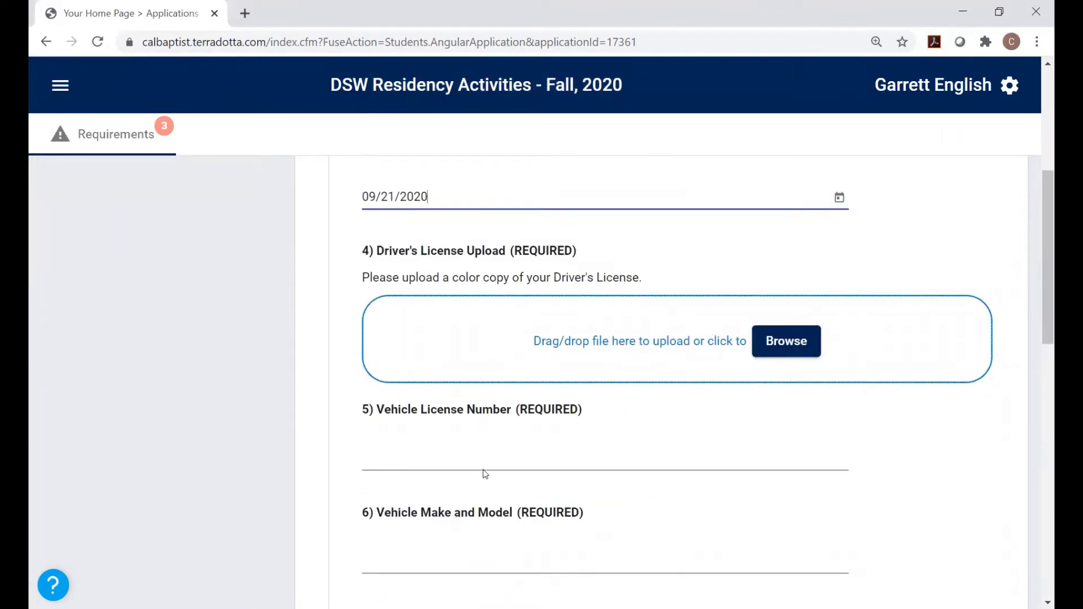
pyautogui.click(462, 458)
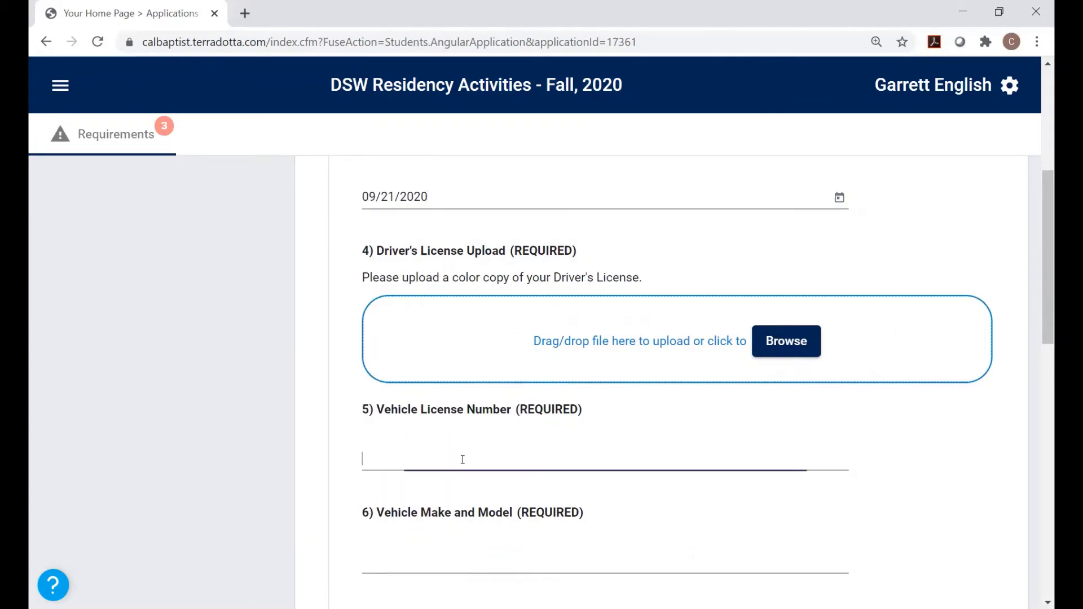
pyautogui.write('A')
pyautogui.scroll(-3, 462, 458)
pyautogui.click(448, 397)
pyautogui.write('A')
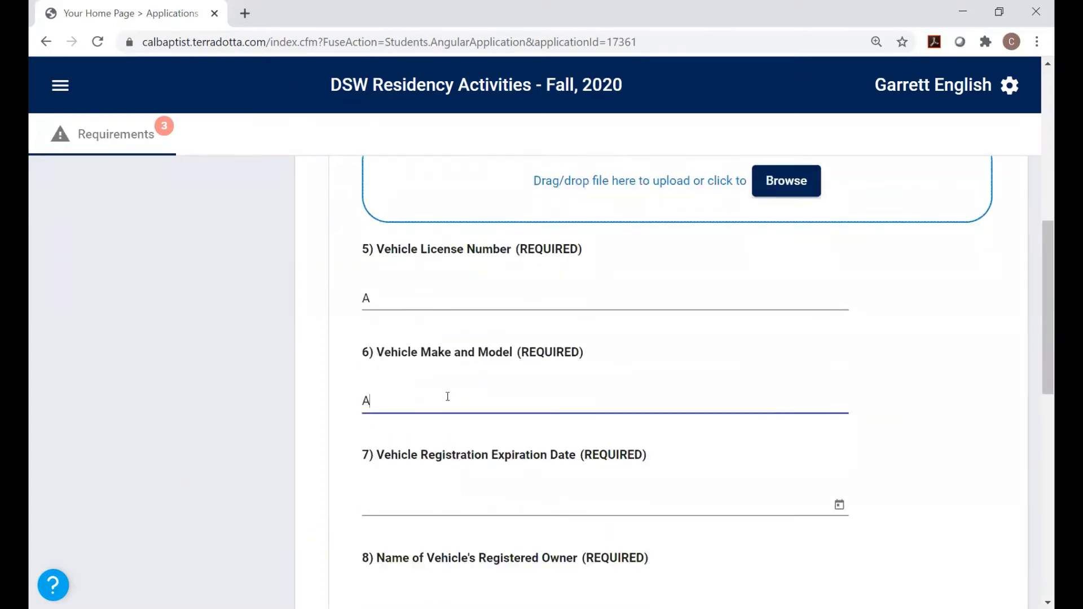
pyautogui.click(415, 508)
pyautogui.click(409, 431)
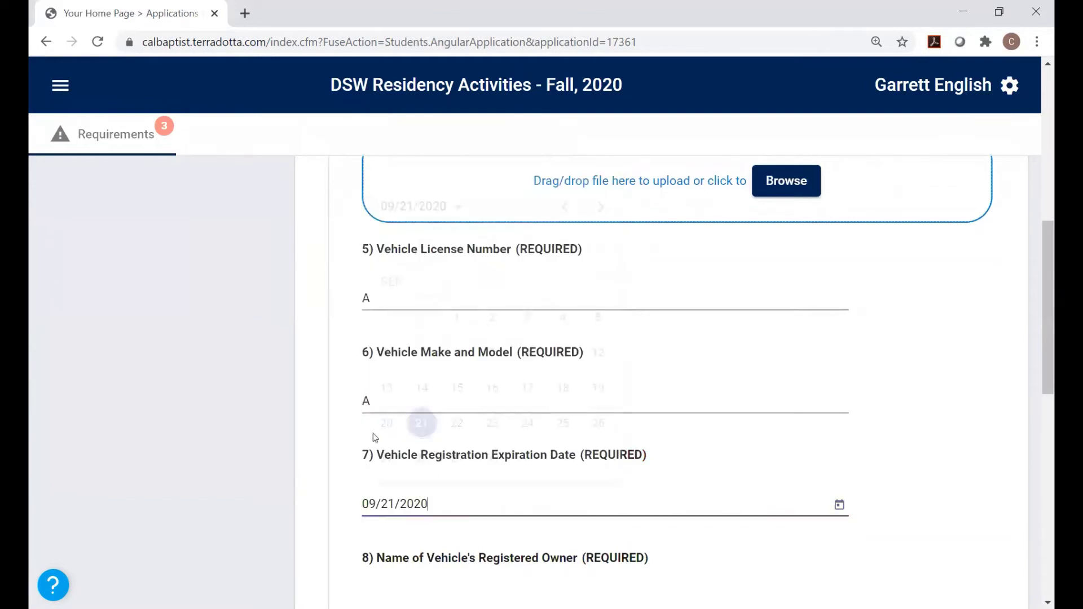
# Fill in the registered owner's name and A as the vehicle insurance provider, and save part 1 of the questionnaire.
pyautogui.scroll(-4, 450, 474)
pyautogui.click(445, 368)
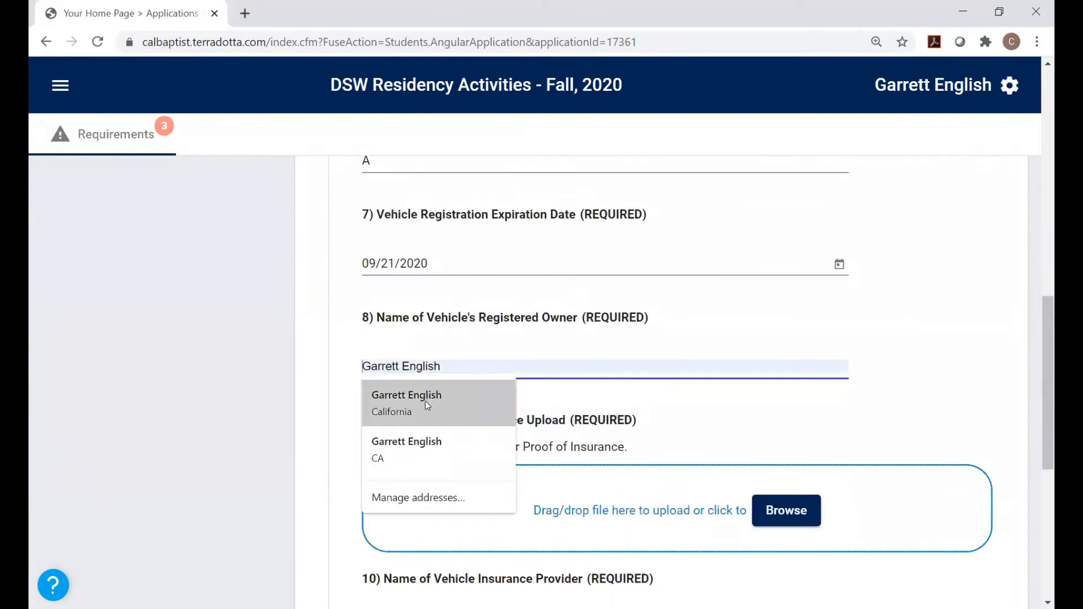
pyautogui.write('A')
pyautogui.scroll(-4, 498, 361)
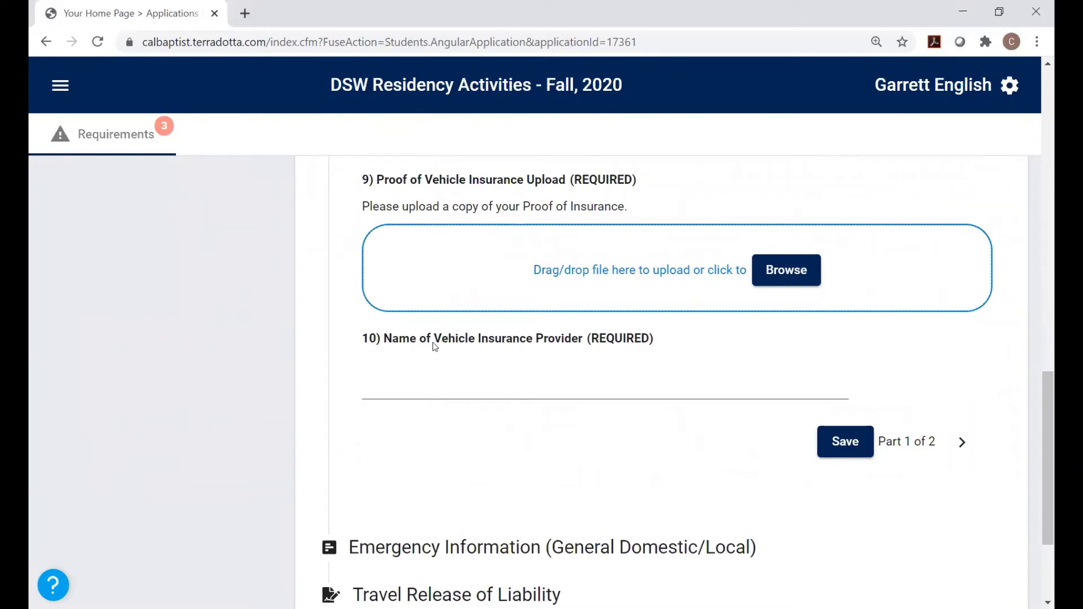
pyautogui.click(431, 386)
pyautogui.write('A')
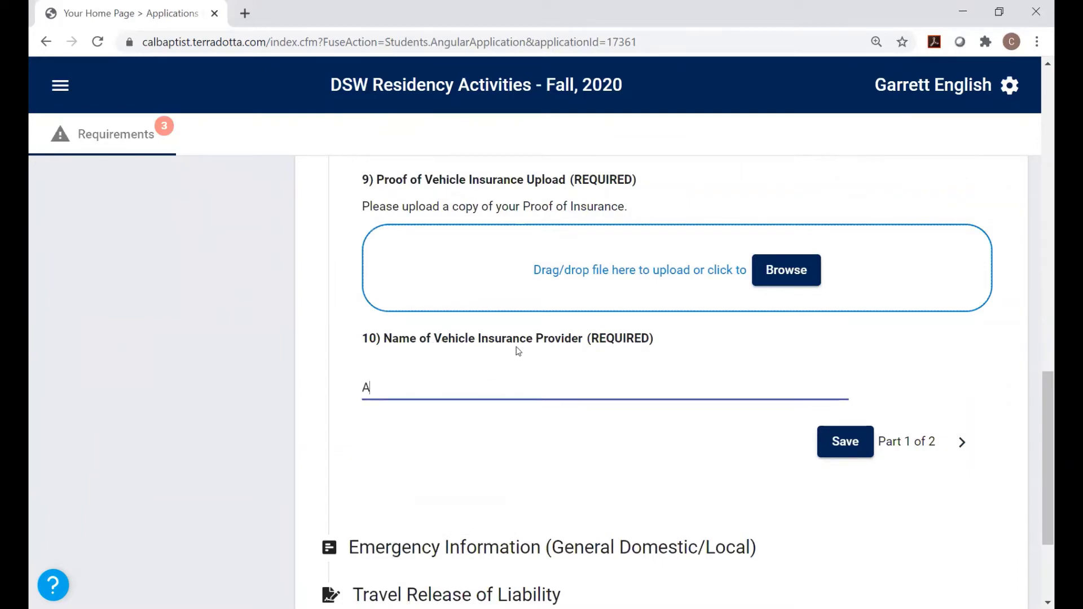
pyautogui.click(850, 441)
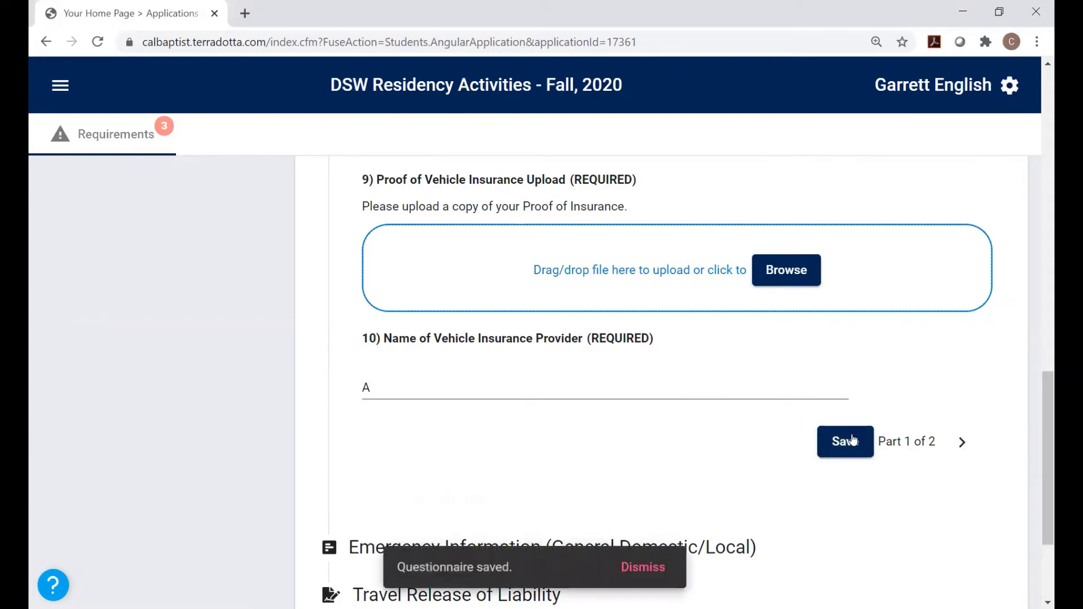
# In part 2 of the questionnaire, enter the vehicle insurance policy number and set the policy expiration date to 09/21/2020.
pyautogui.click(959, 444)
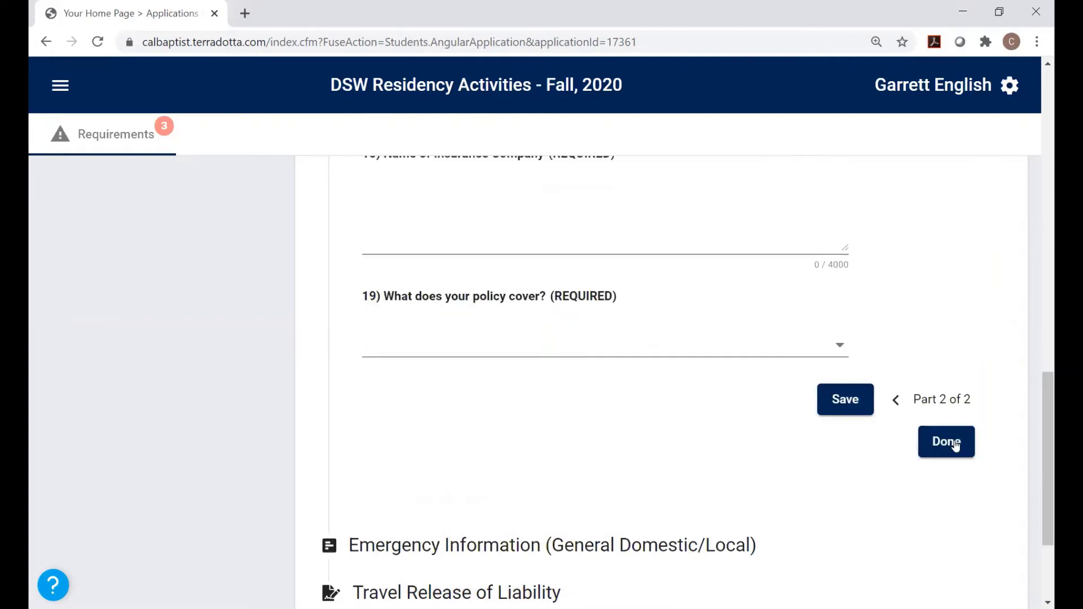
pyautogui.click(488, 303)
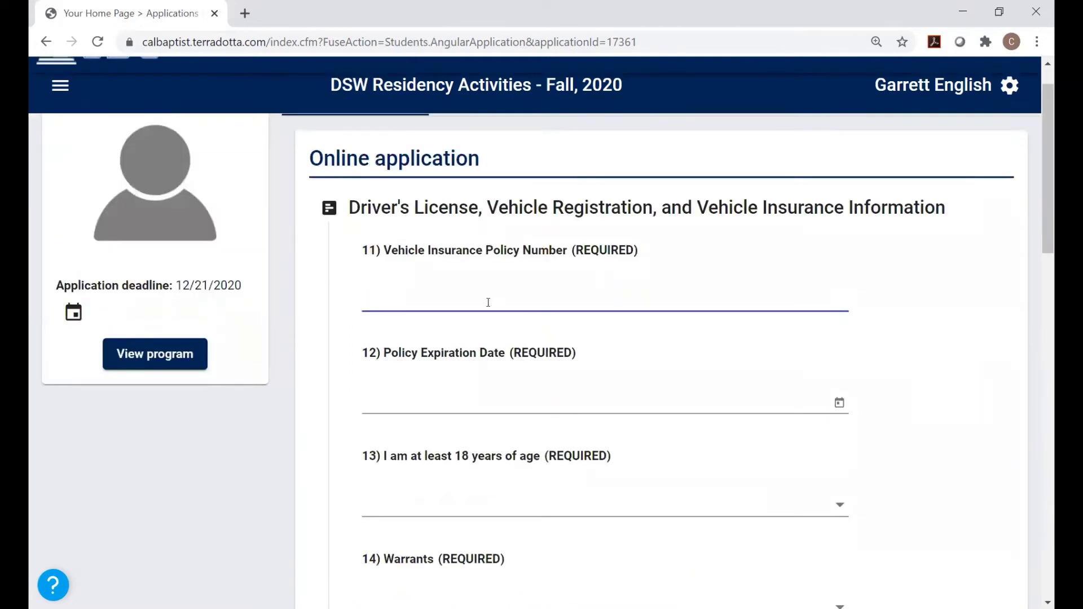
pyautogui.write('A')
pyautogui.click(447, 407)
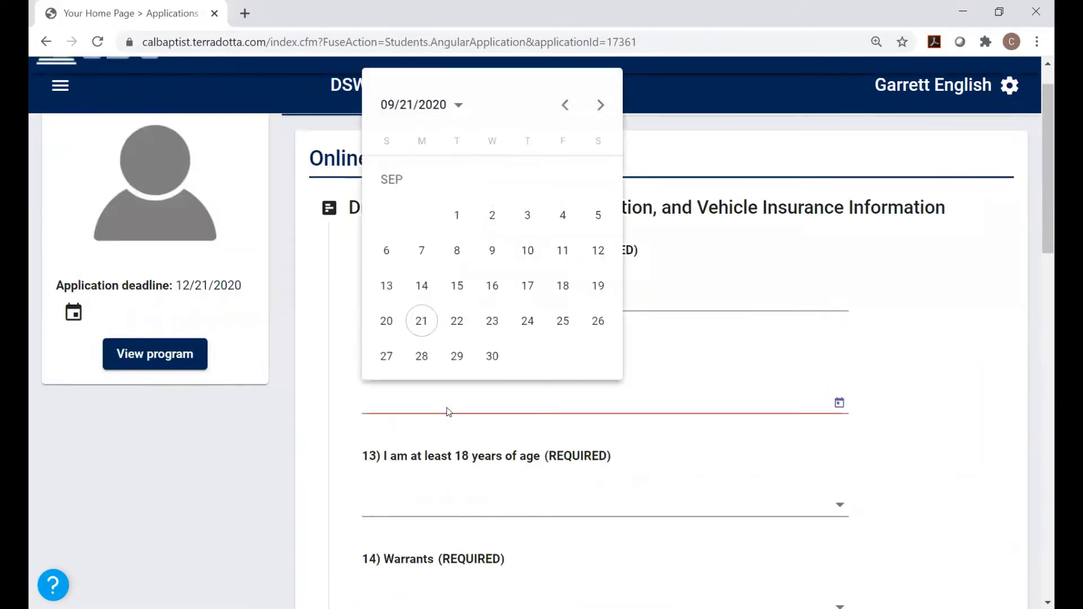
pyautogui.click(423, 321)
# Answer Yes to being at least 18 years of age and certify having no outstanding arrest warrants.
pyautogui.scroll(-3, 458, 356)
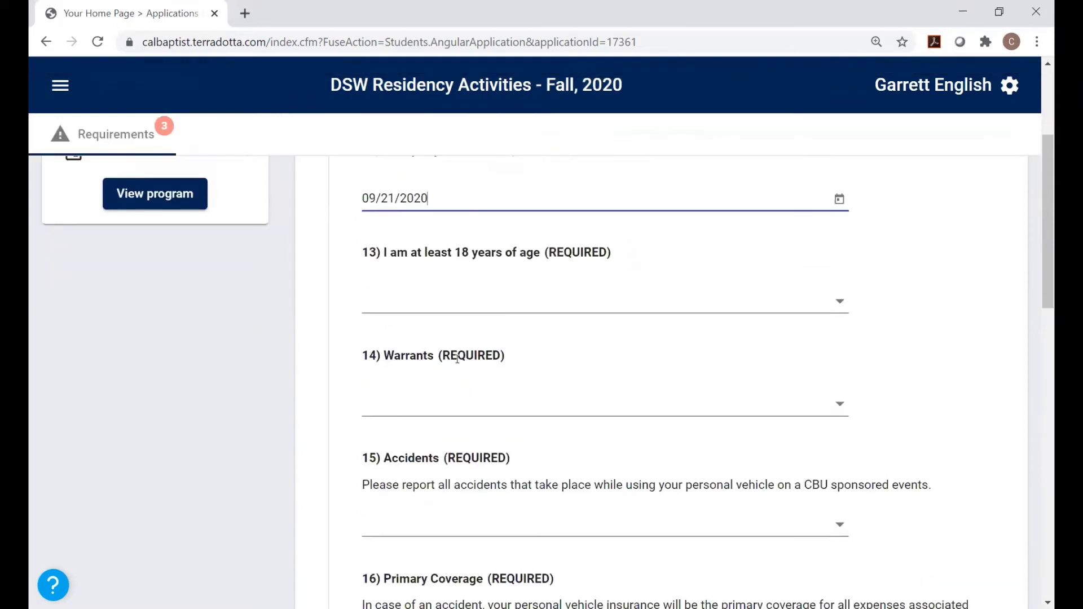
pyautogui.click(494, 309)
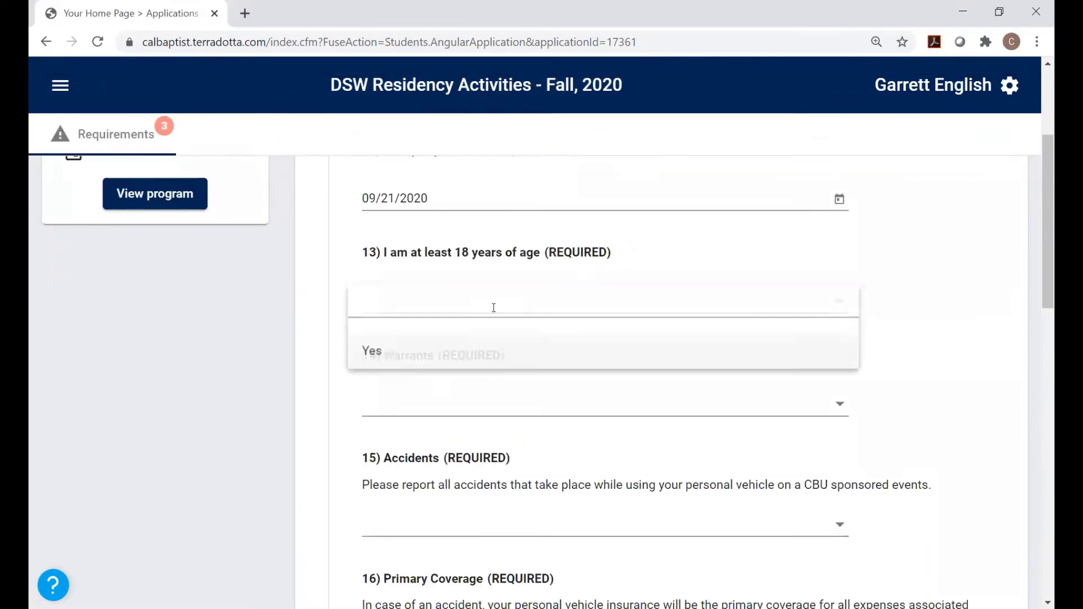
pyautogui.click(373, 352)
pyautogui.click(423, 409)
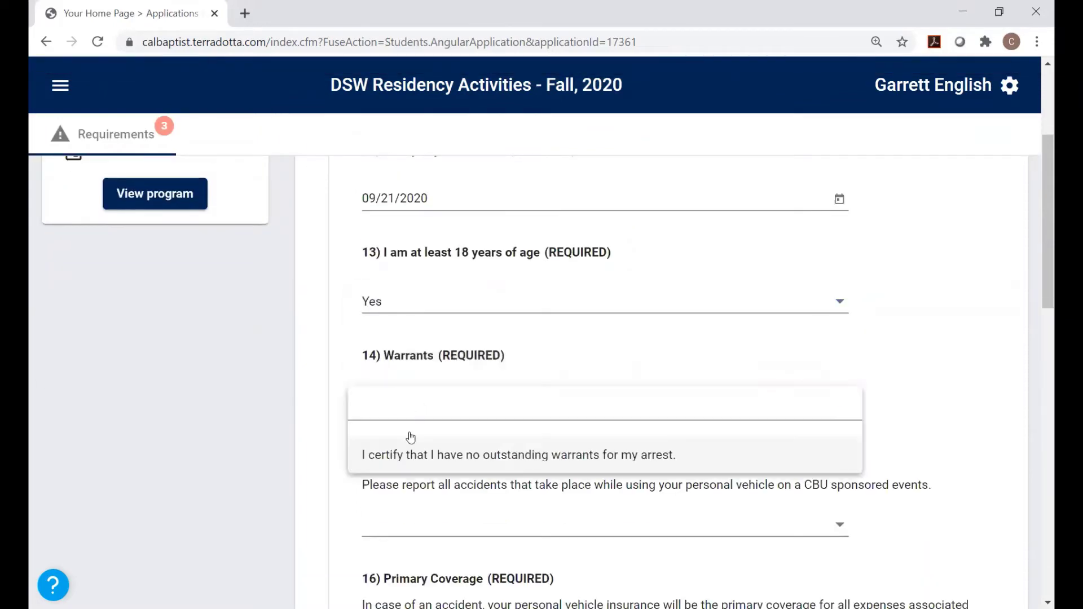
pyautogui.click(394, 453)
# Agree to report all accidents to the organizing department and accept personal vehicle insurance as the primary coverage.
pyautogui.scroll(-3, 432, 366)
pyautogui.click(432, 366)
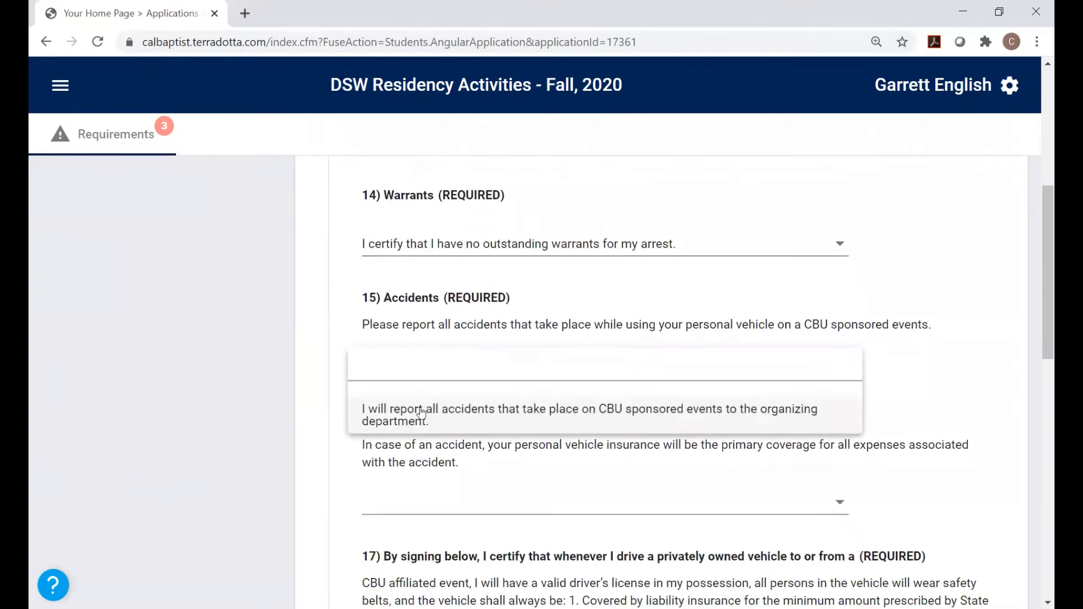
pyautogui.click(419, 414)
pyautogui.scroll(-3, 391, 375)
pyautogui.click(410, 345)
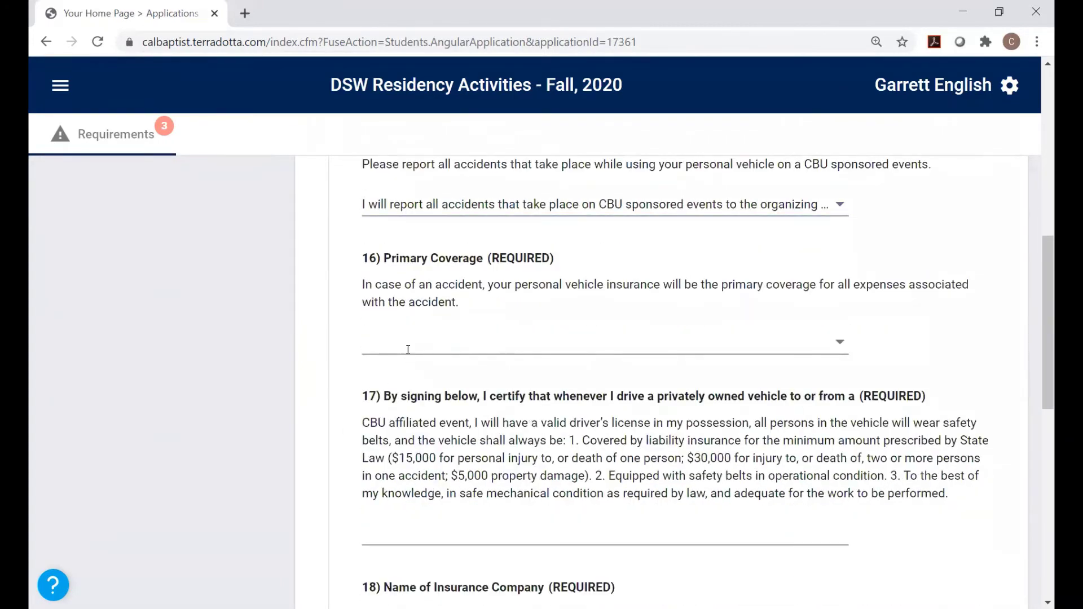
pyautogui.click(410, 391)
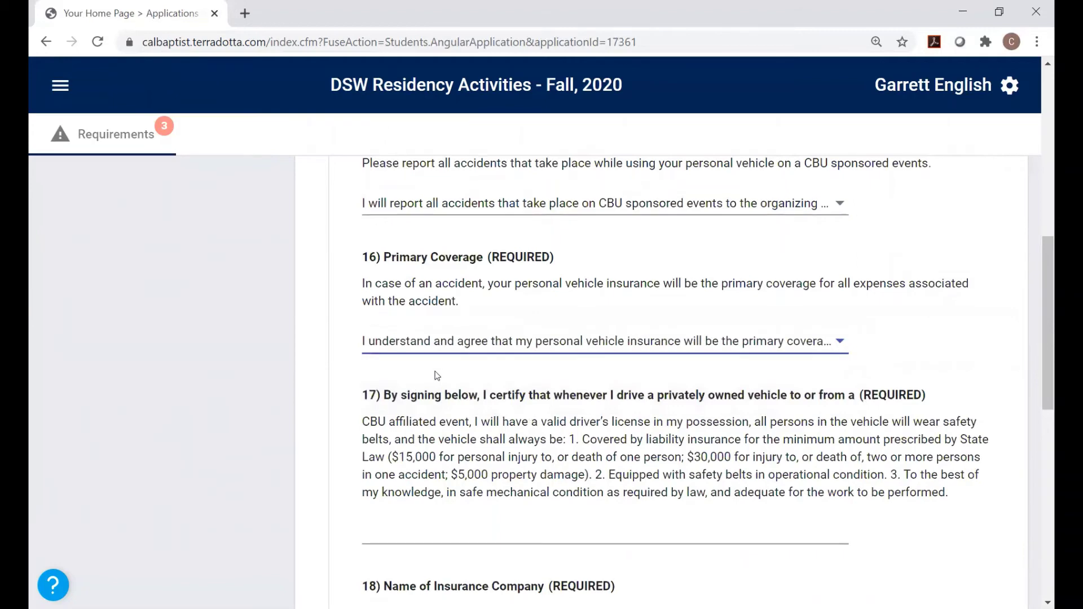
# Sign the privately owned vehicle driving certification in question 17 with A.
pyautogui.scroll(-3, 409, 389)
pyautogui.click(435, 381)
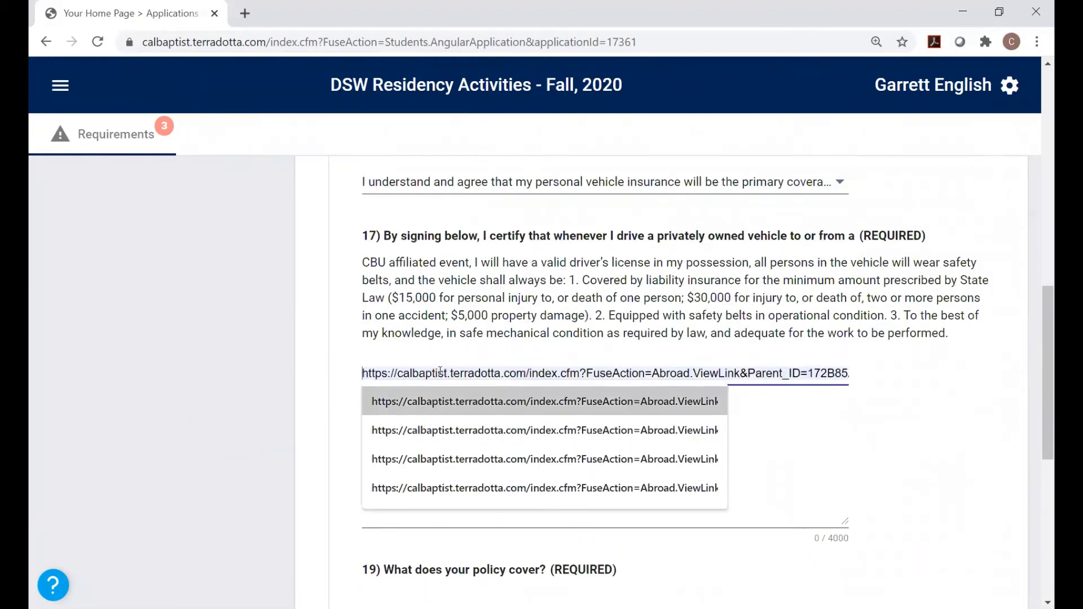
pyautogui.click(232, 335)
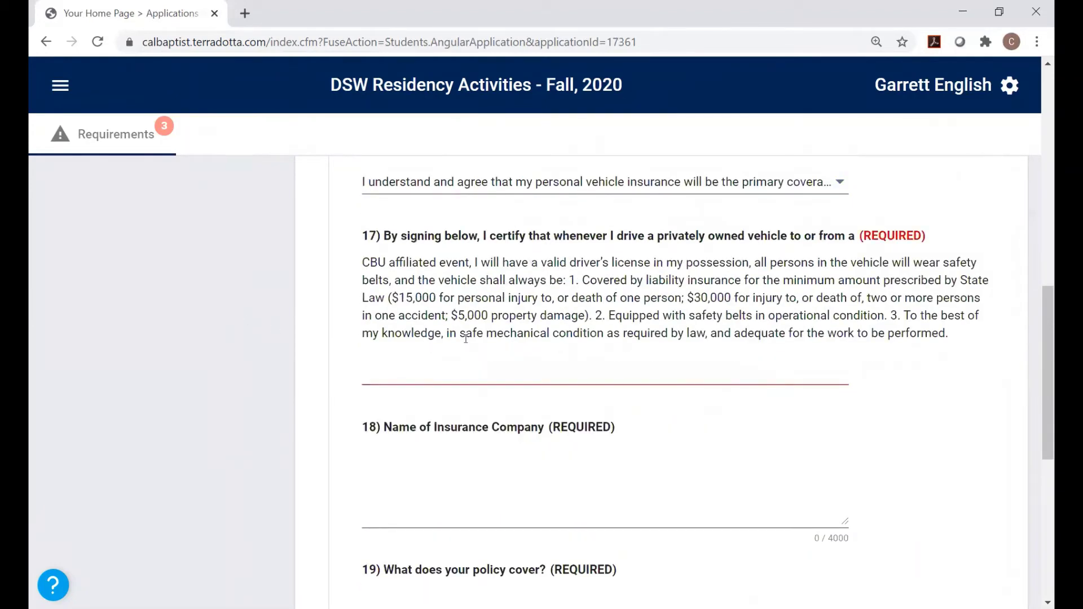
pyautogui.click(487, 377)
pyautogui.write('A')
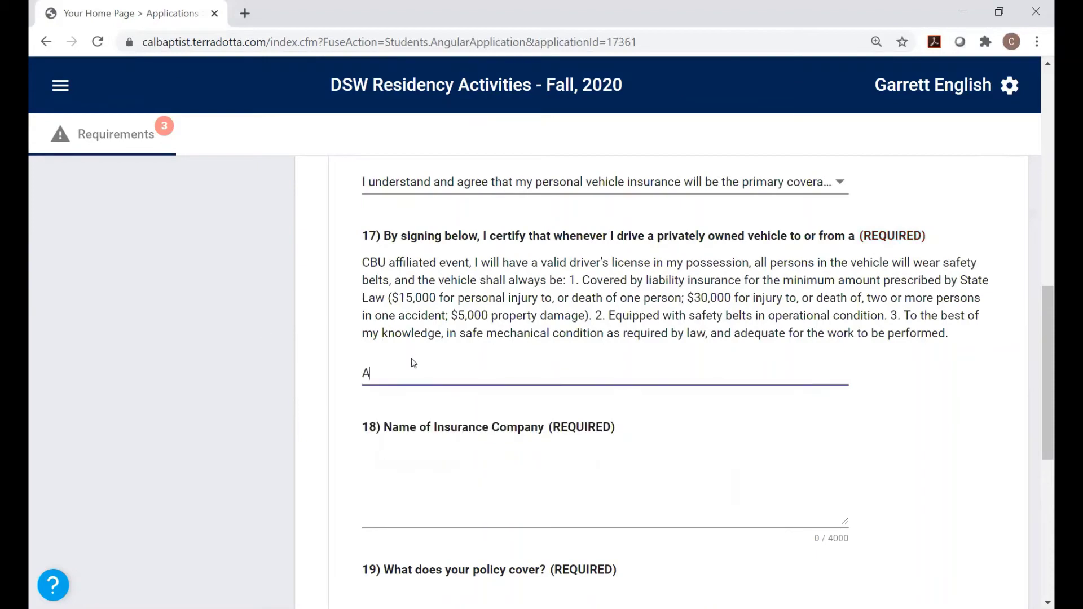
# Enter A as the name of the insurance company and choose Both Routine and Emergency Care as the policy coverage.
pyautogui.scroll(-3, 411, 361)
pyautogui.click(414, 373)
pyautogui.write('A')
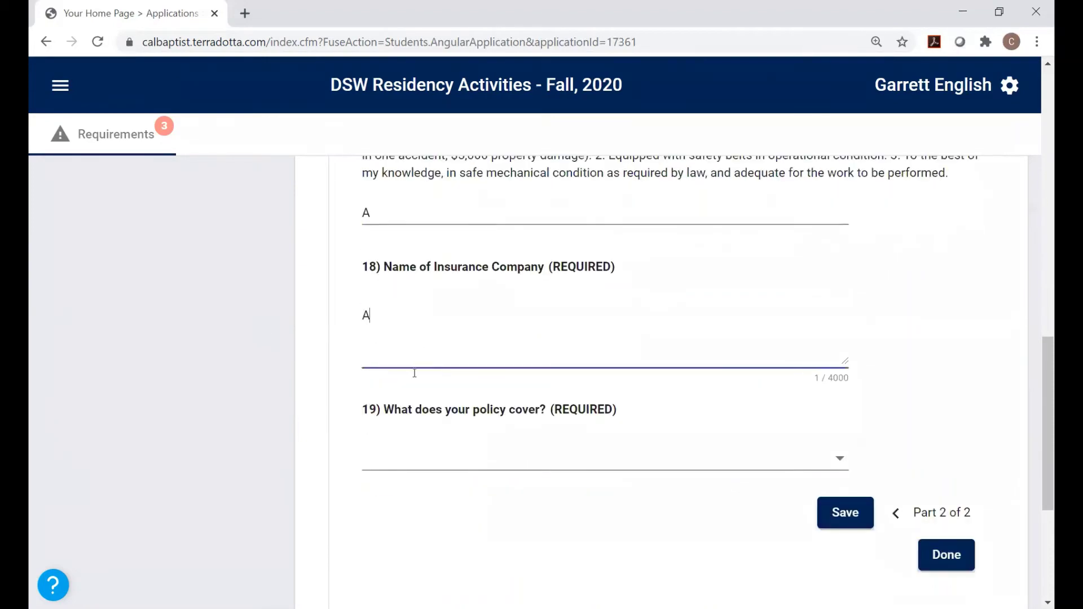
pyautogui.click(424, 454)
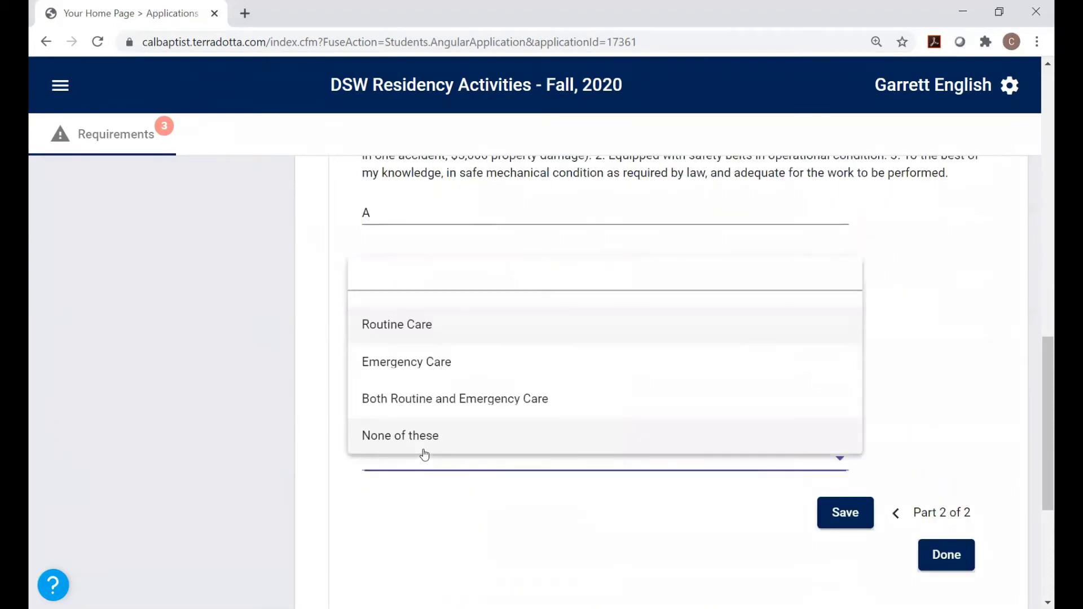
pyautogui.click(452, 403)
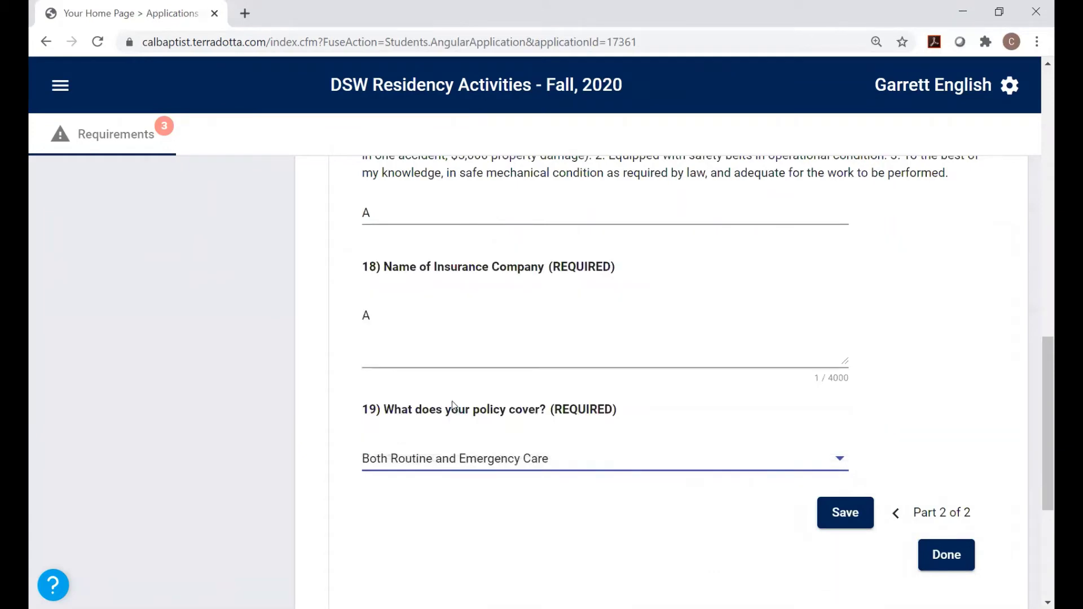
# Save part 2 of the questionnaire and try to mark the questionnaire as done.
pyautogui.click(844, 518)
pyautogui.scroll(-4, 863, 530)
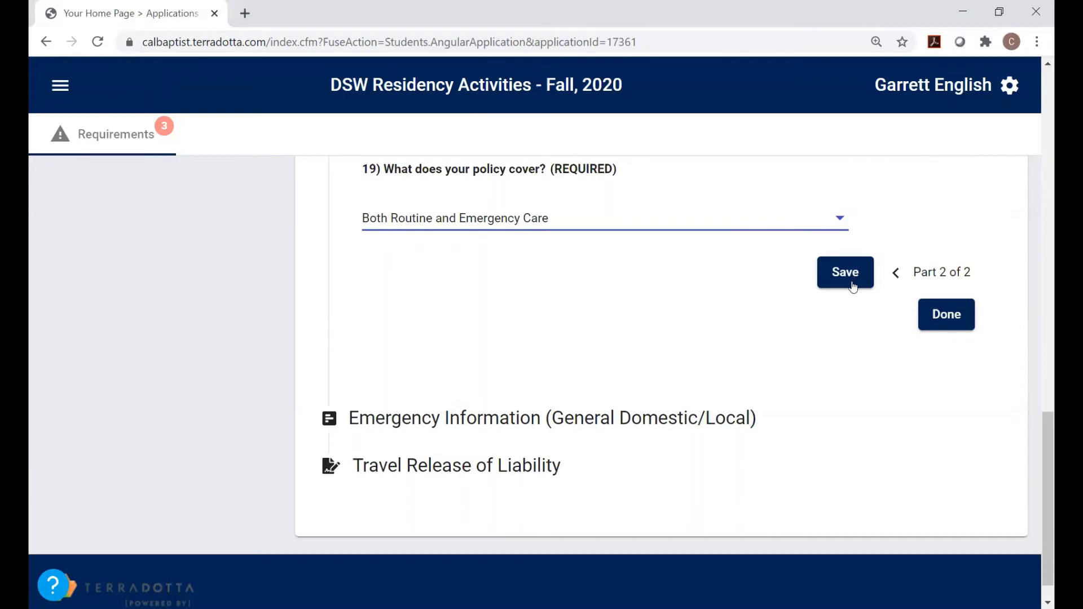
pyautogui.click(941, 316)
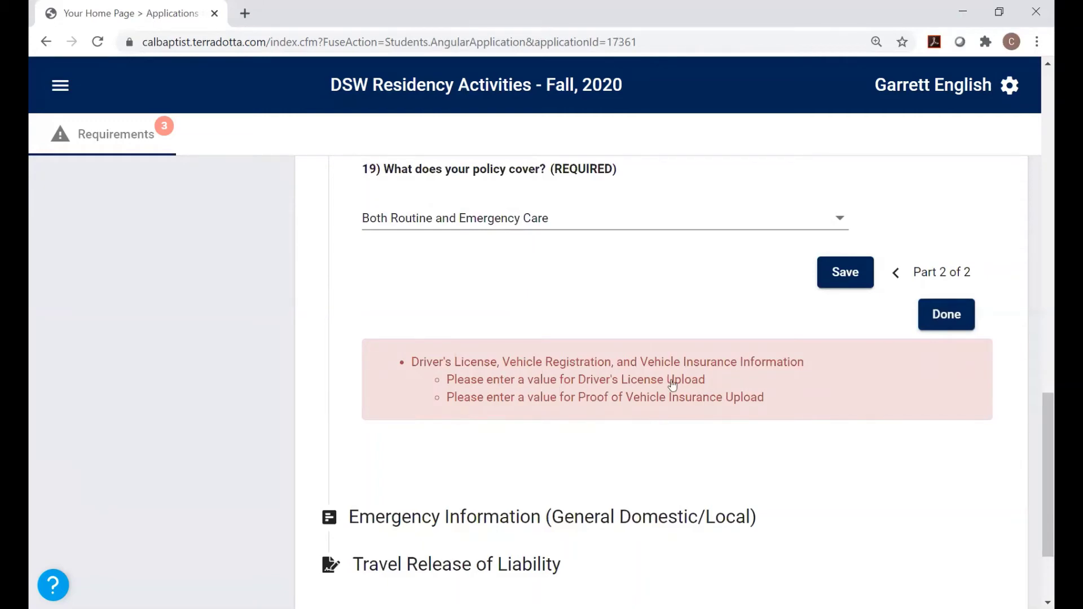
pyautogui.click(837, 275)
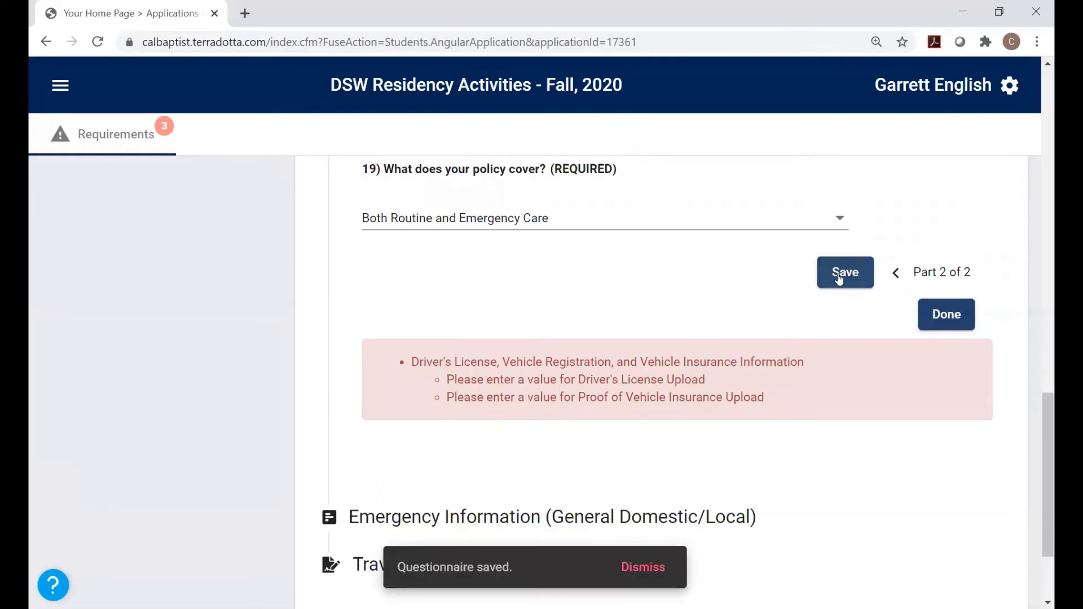
# Return to part 1 and attach External Activities SCI 120 Section A Field Trip Forms_09_26_20 as the driver's license upload.
pyautogui.scroll(4, 621, 361)
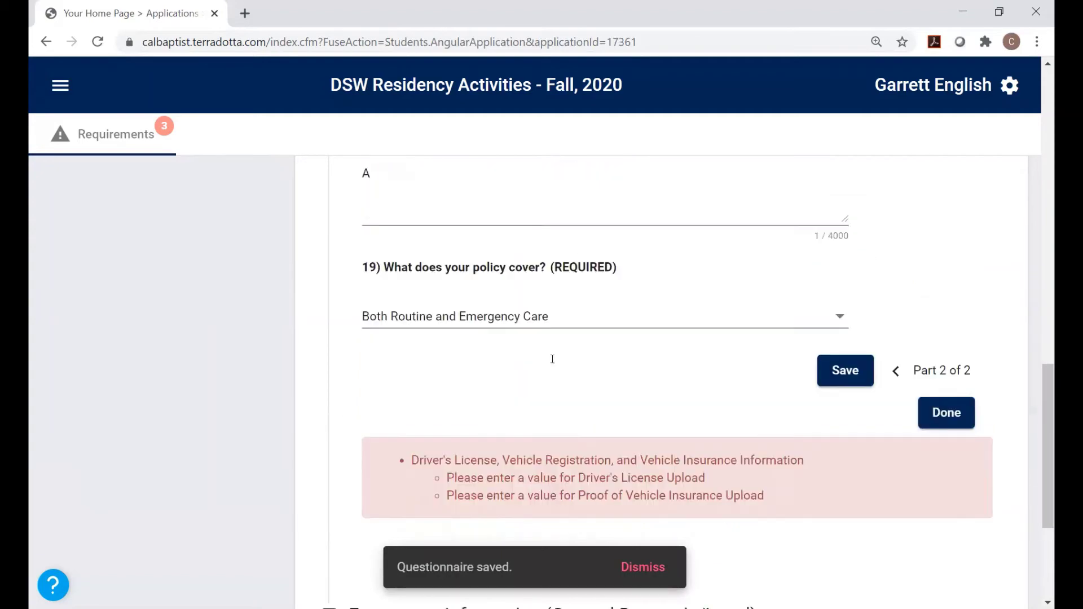
pyautogui.click(892, 513)
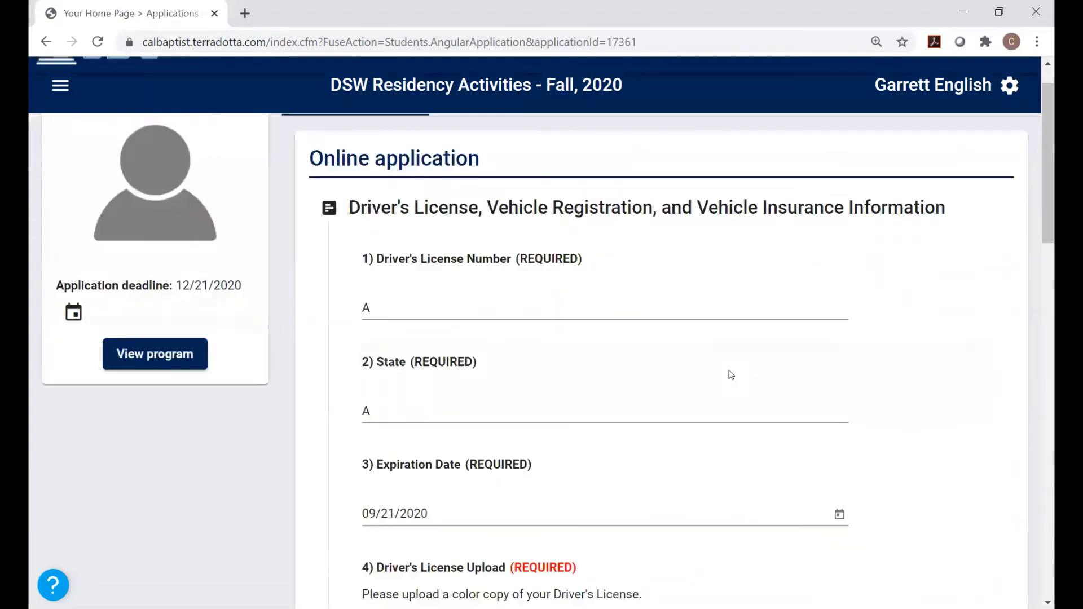
pyautogui.scroll(-6, 705, 361)
pyautogui.click(763, 293)
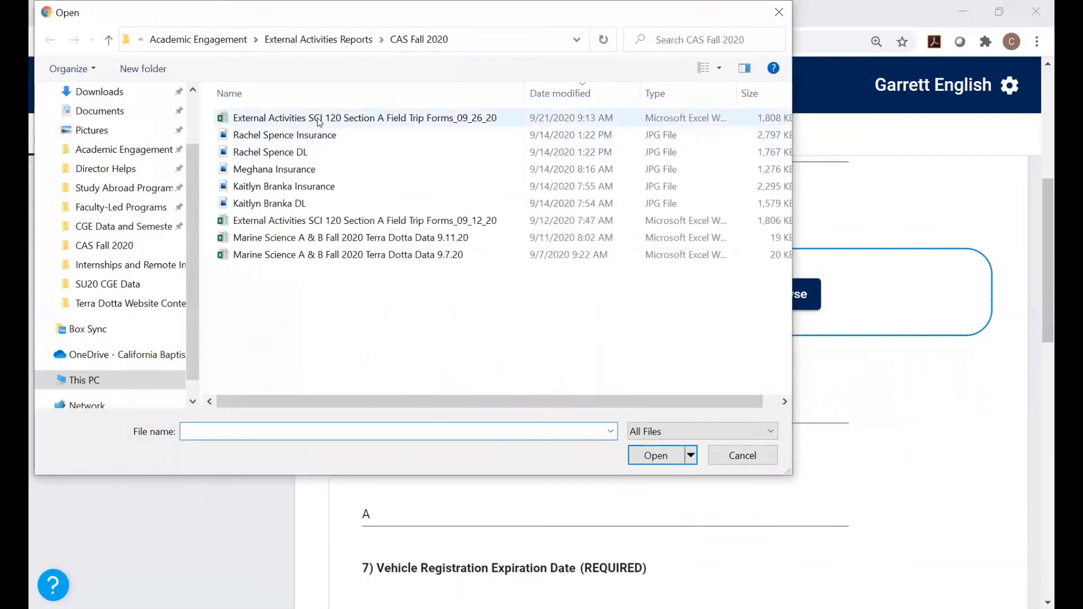
pyautogui.click(712, 452)
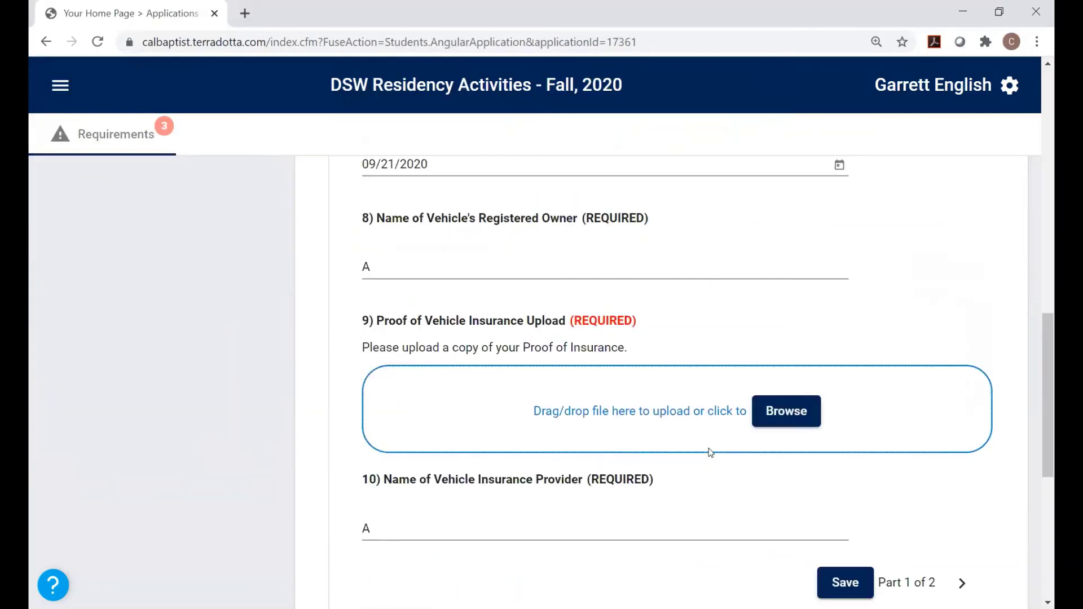
# Attach External Activities SCI 120 Section A Field Trip Forms_09_26_20 as proof of vehicle insurance, and submit the questionnaire as done from part 2.
pyautogui.click(786, 383)
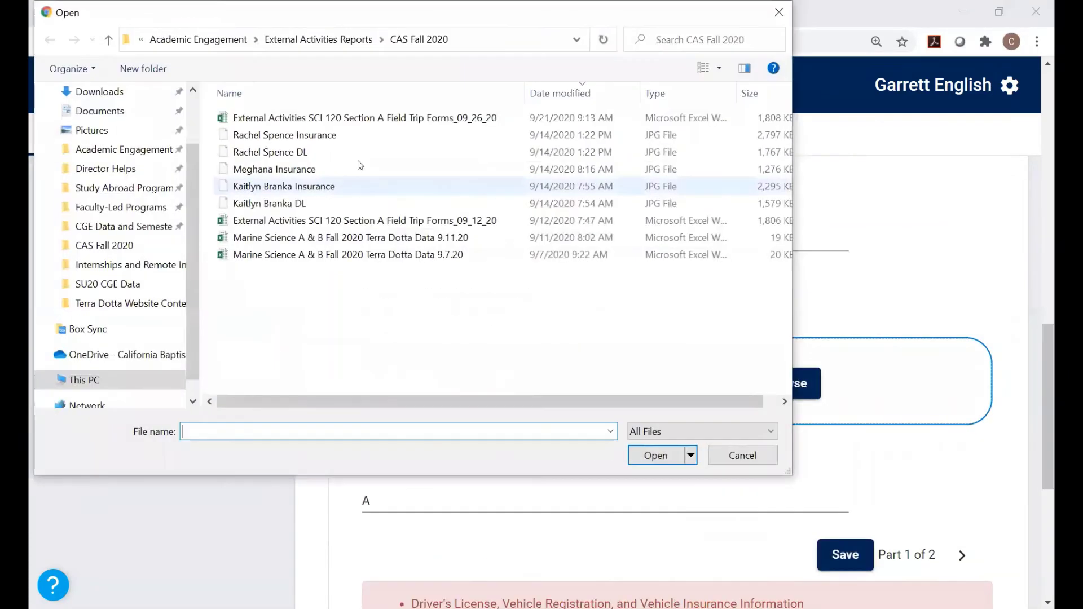
pyautogui.doubleClick(361, 113)
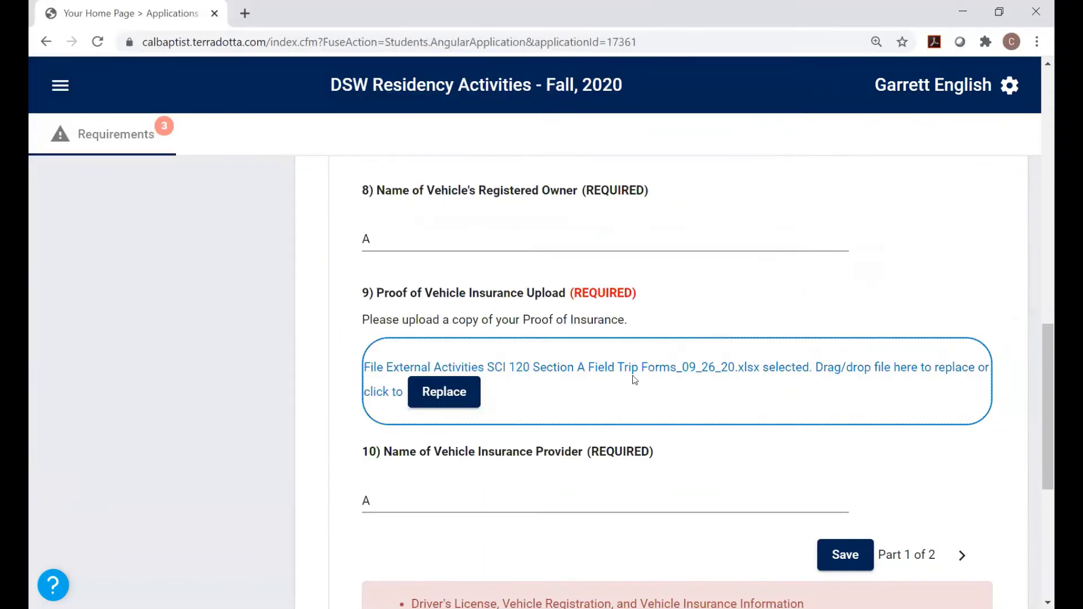
pyautogui.scroll(-4, 688, 378)
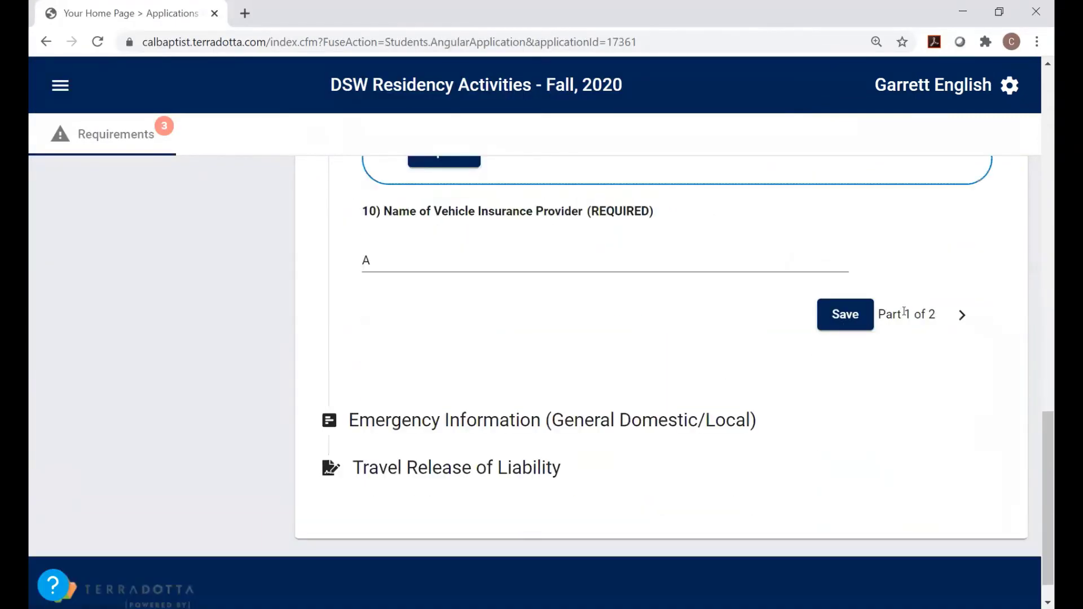
pyautogui.click(961, 317)
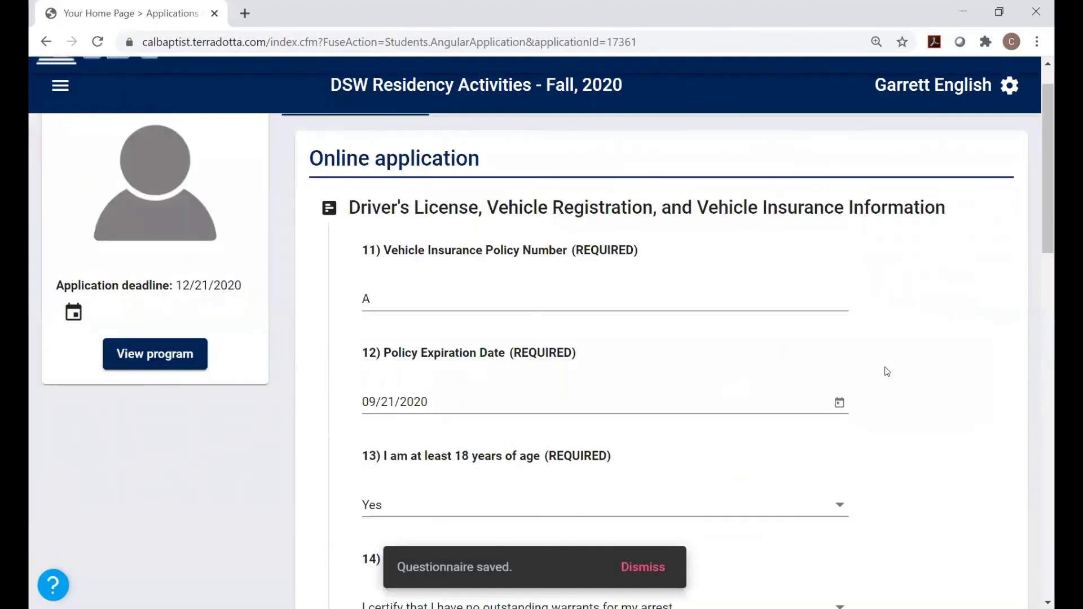
pyautogui.scroll(-16, 882, 370)
pyautogui.click(946, 391)
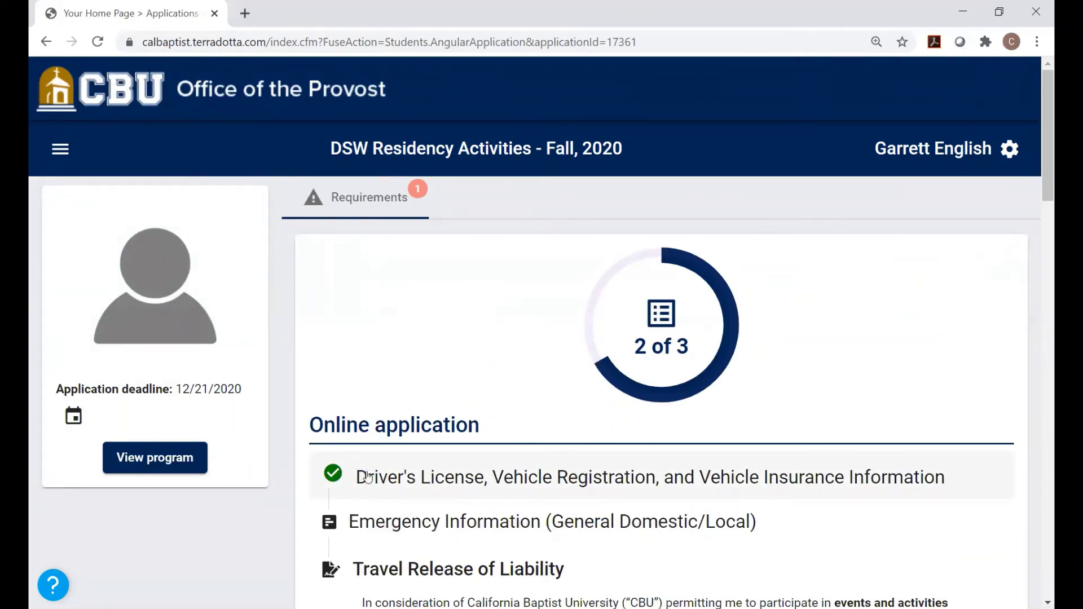
# Reopen the driver's license and vehicle questionnaire and check its completion controls and the completed requirements list.
pyautogui.click(479, 486)
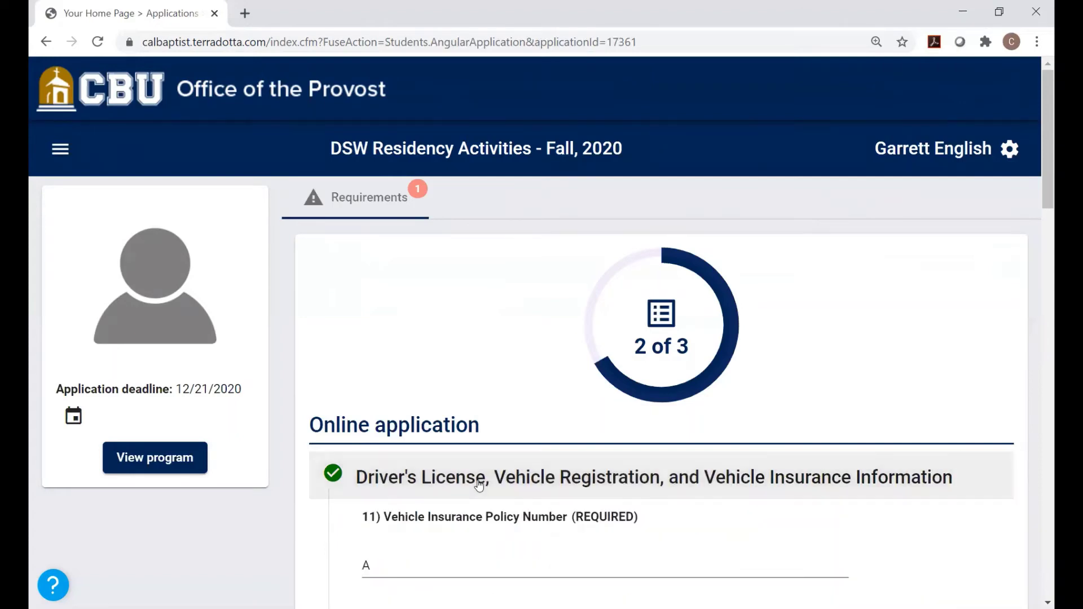
pyautogui.scroll(-9, 476, 484)
pyautogui.scroll(-10, 590, 330)
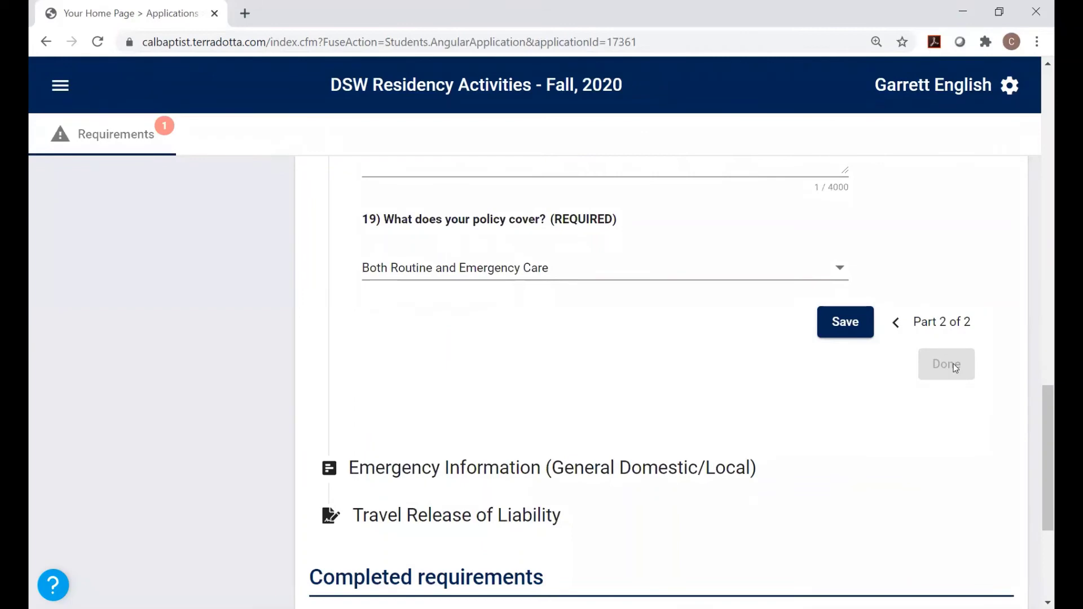
pyautogui.scroll(-3, 693, 305)
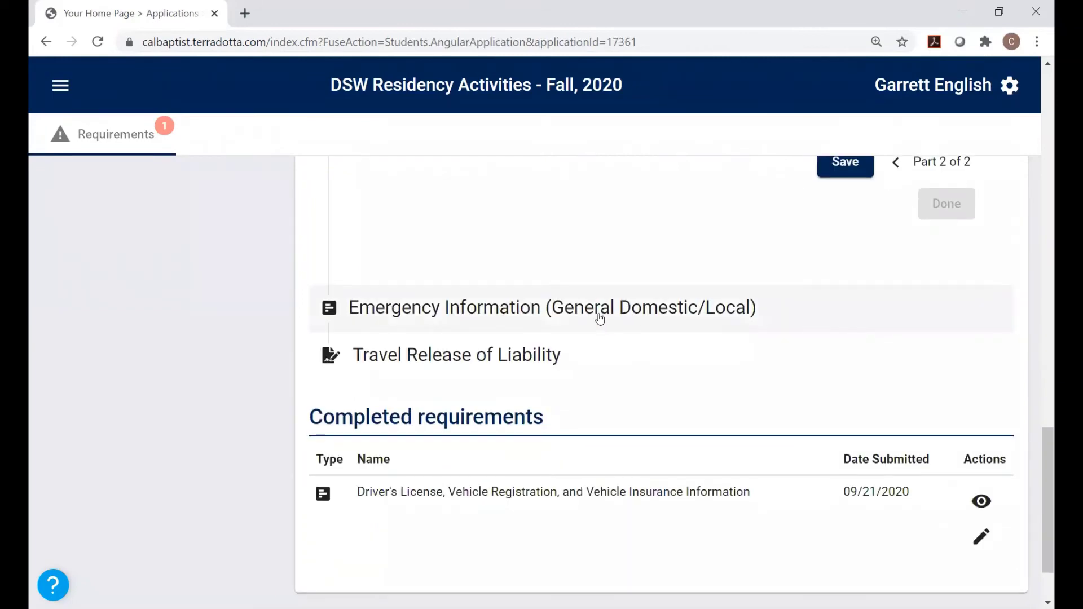
# Open the Emergency Information (General Domestic/Local) form and review its contact, allergy, medication and medical questions.
pyautogui.click(590, 296)
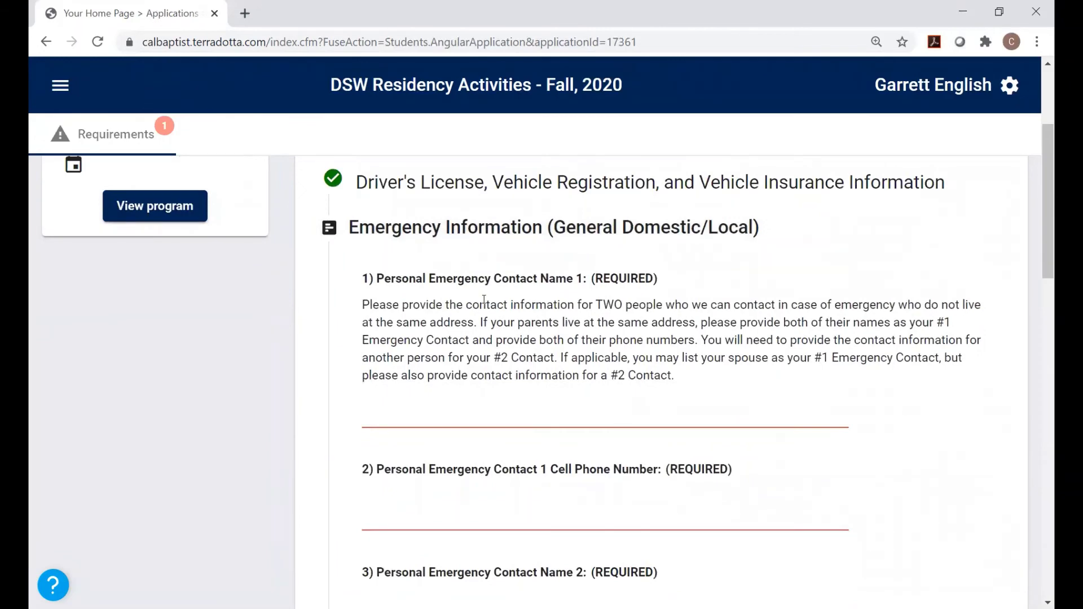
pyautogui.scroll(-1, 452, 359)
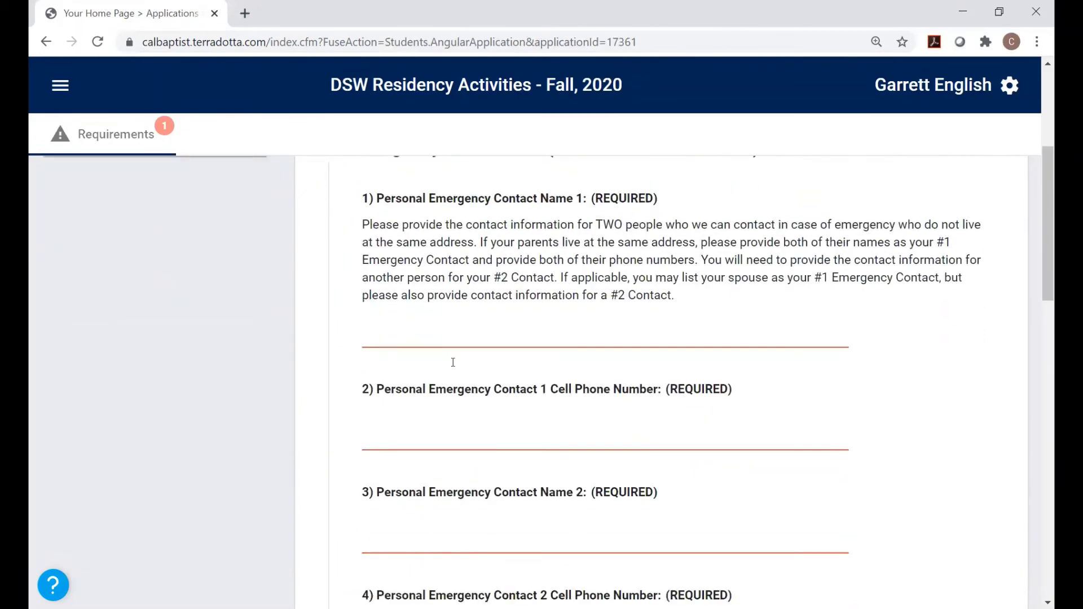
pyautogui.scroll(-3, 514, 335)
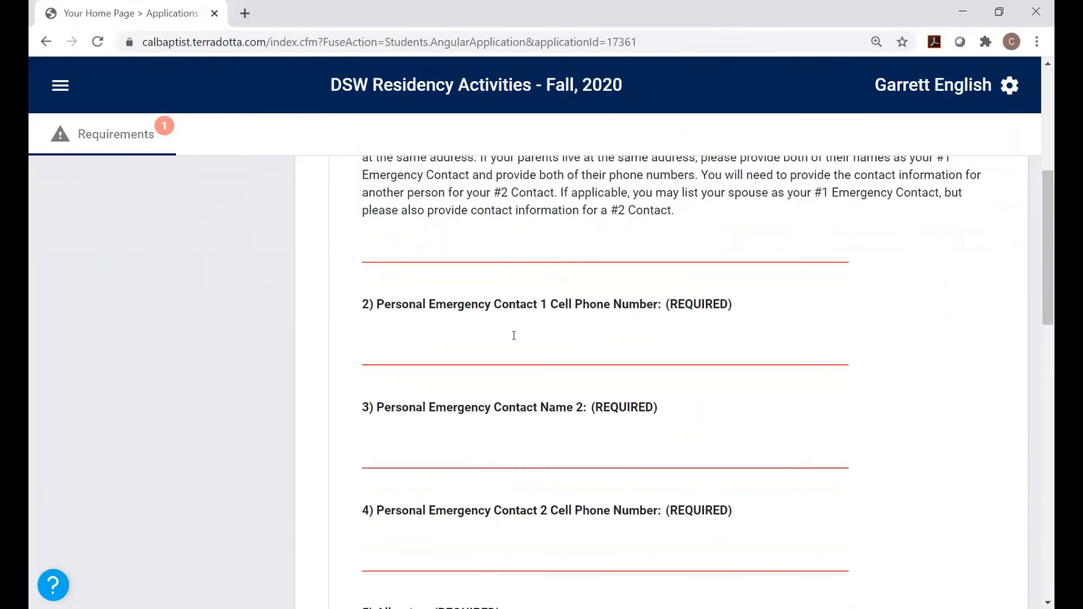
pyautogui.scroll(-2, 514, 344)
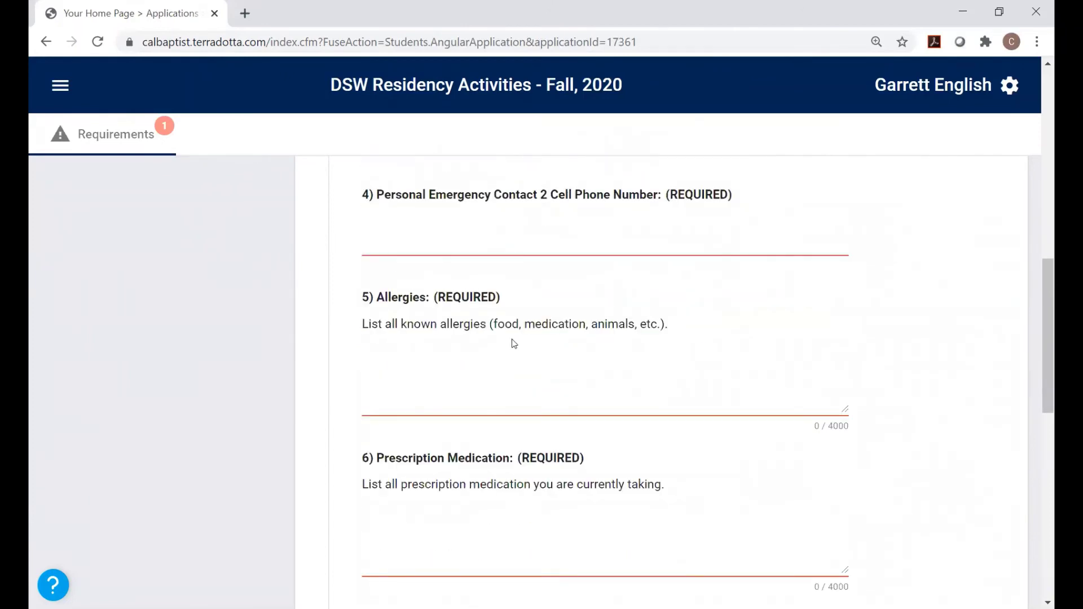
pyautogui.scroll(-3, 514, 344)
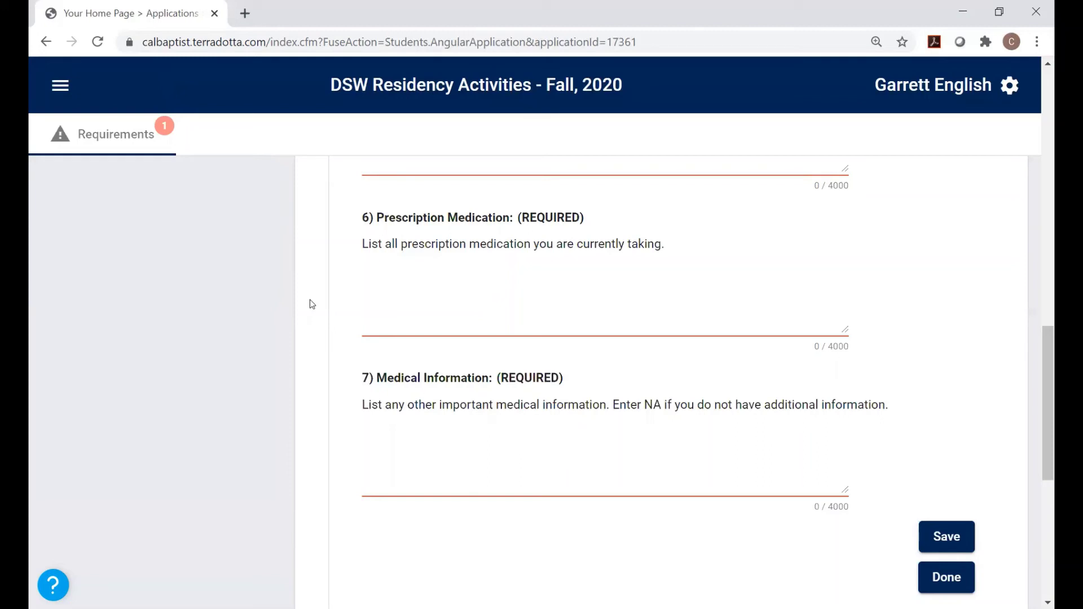
pyautogui.scroll(10, 309, 299)
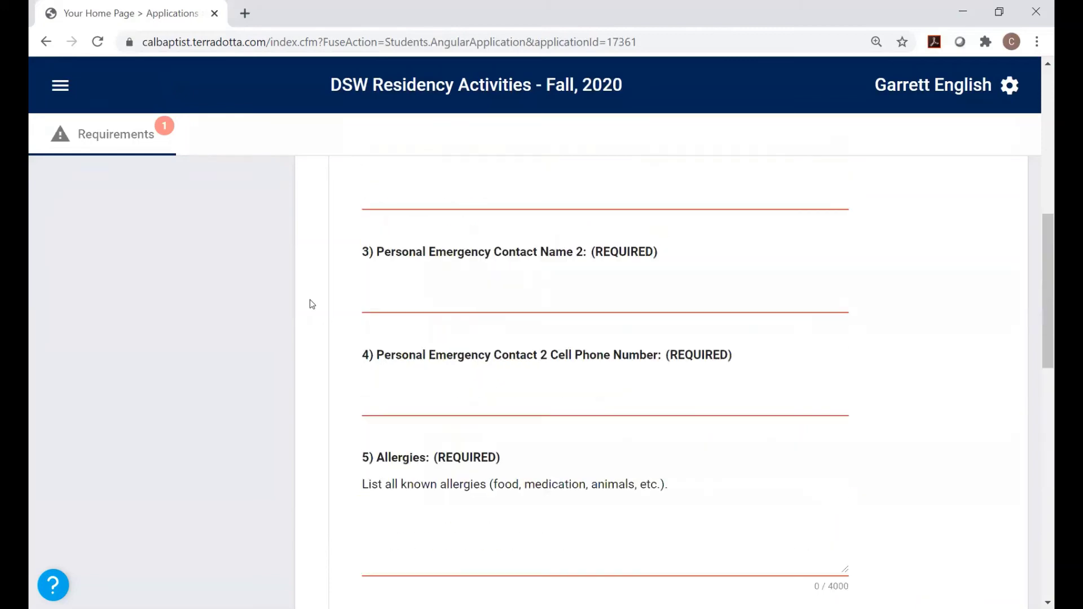
pyautogui.scroll(3, 406, 275)
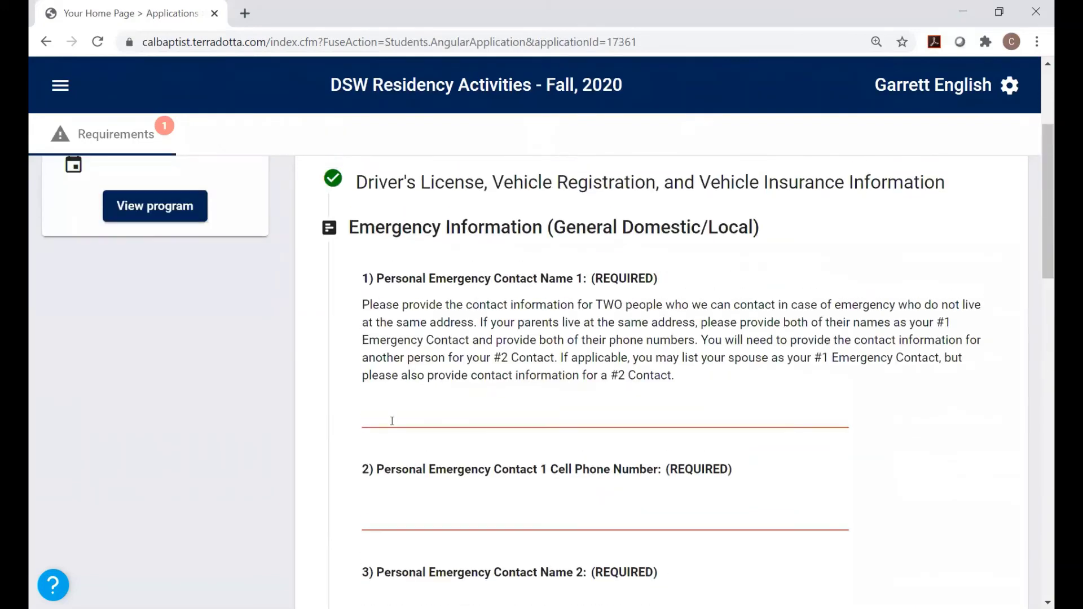
# Fill in the name and cell phone number of personal emergency contact 1.
pyautogui.click(394, 419)
pyautogui.write('A')
pyautogui.click(406, 528)
pyautogui.write('A')
# Fill in the name and cell phone number of personal emergency contact 2.
pyautogui.scroll(-4, 428, 451)
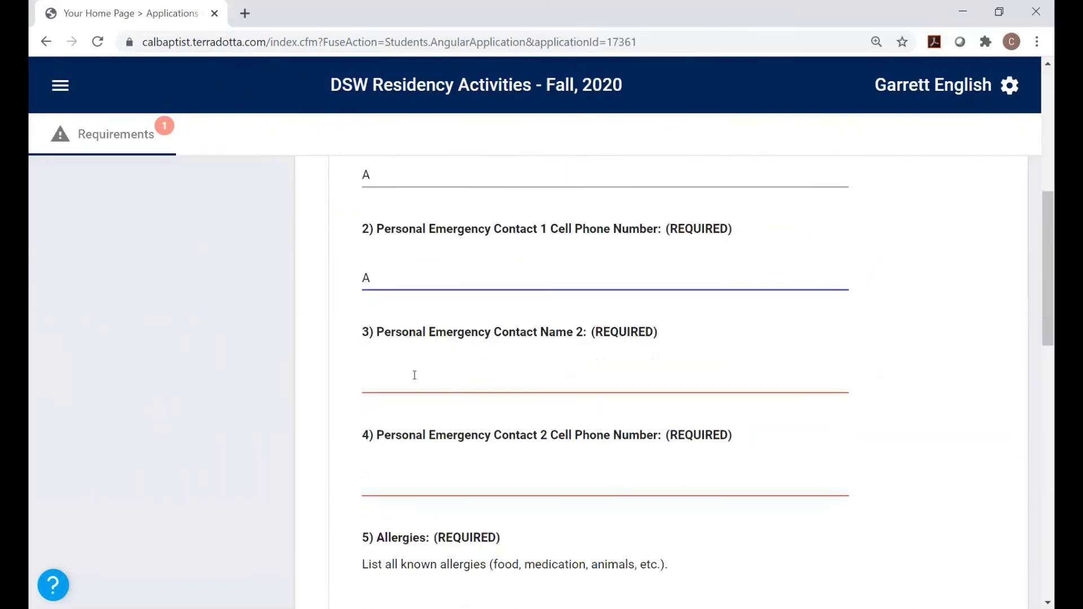
pyautogui.click(412, 378)
pyautogui.write('A')
pyautogui.click(375, 488)
pyautogui.write('A')
# Enter A for both the allergies and the prescription medication questions.
pyautogui.scroll(-5, 400, 480)
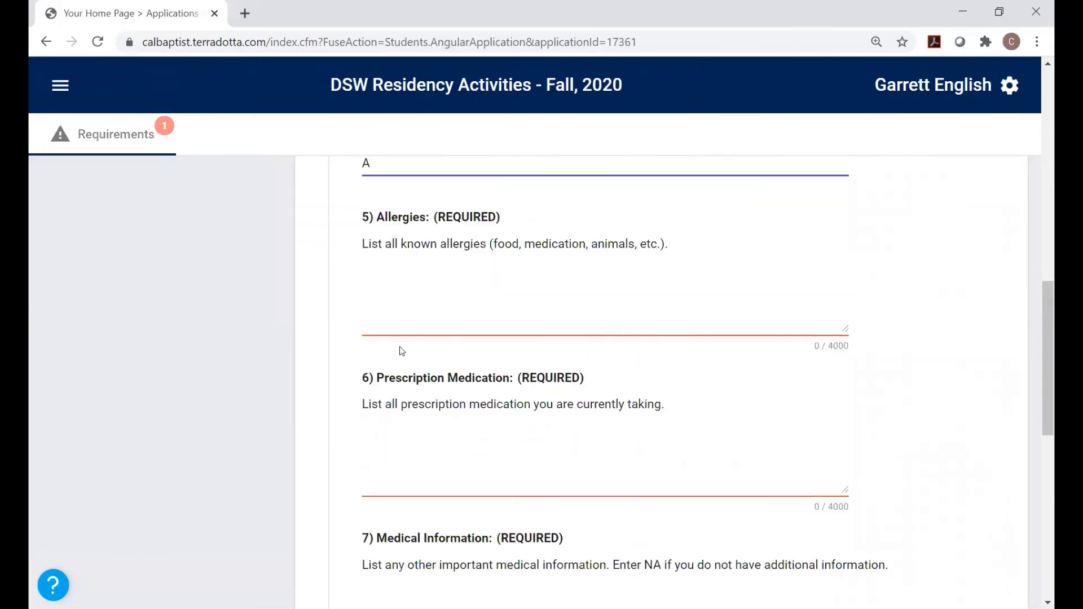
pyautogui.click(394, 326)
pyautogui.write('A')
pyautogui.click(410, 475)
pyautogui.write('A')
# Enter A as the medical information and submit the Emergency Information form as done.
pyautogui.scroll(-4, 418, 423)
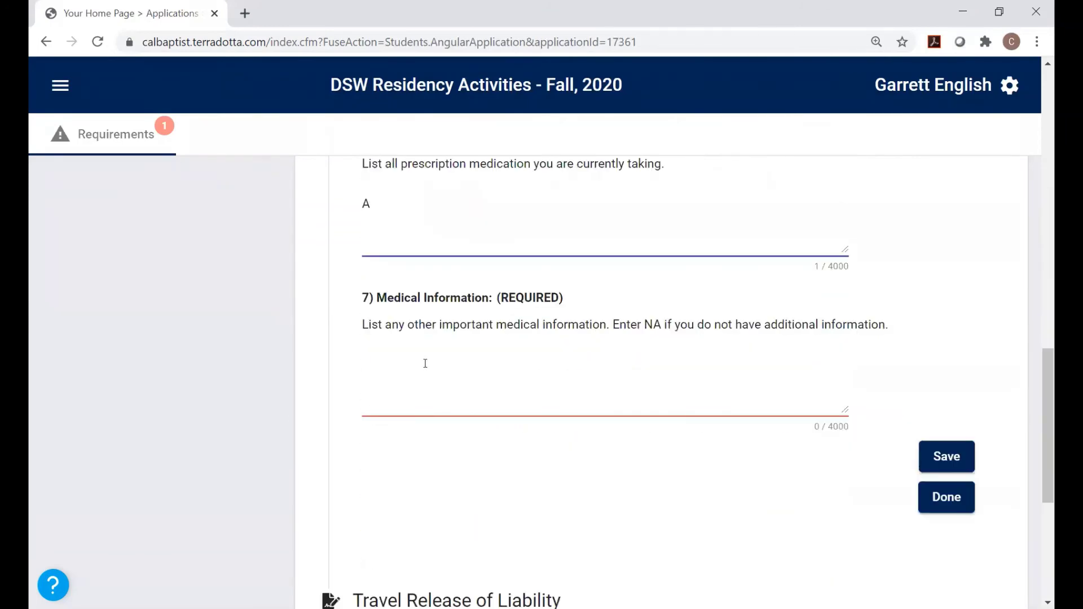
pyautogui.click(463, 372)
pyautogui.write('A')
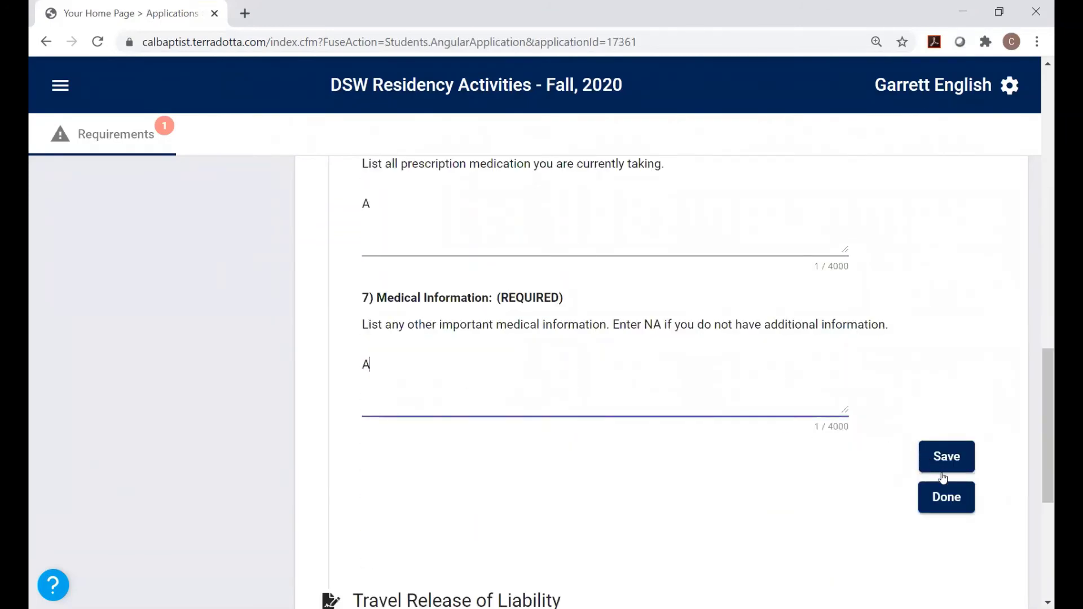
pyautogui.click(947, 499)
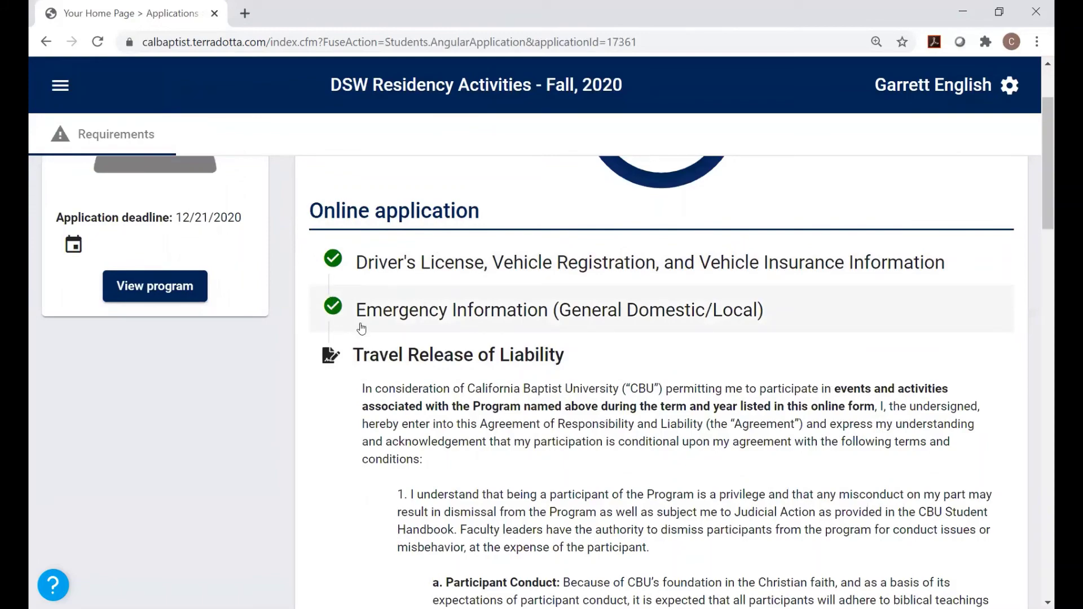
# Read through the Travel Release of Liability agreement and sign it electronically.
pyautogui.scroll(-4, 391, 354)
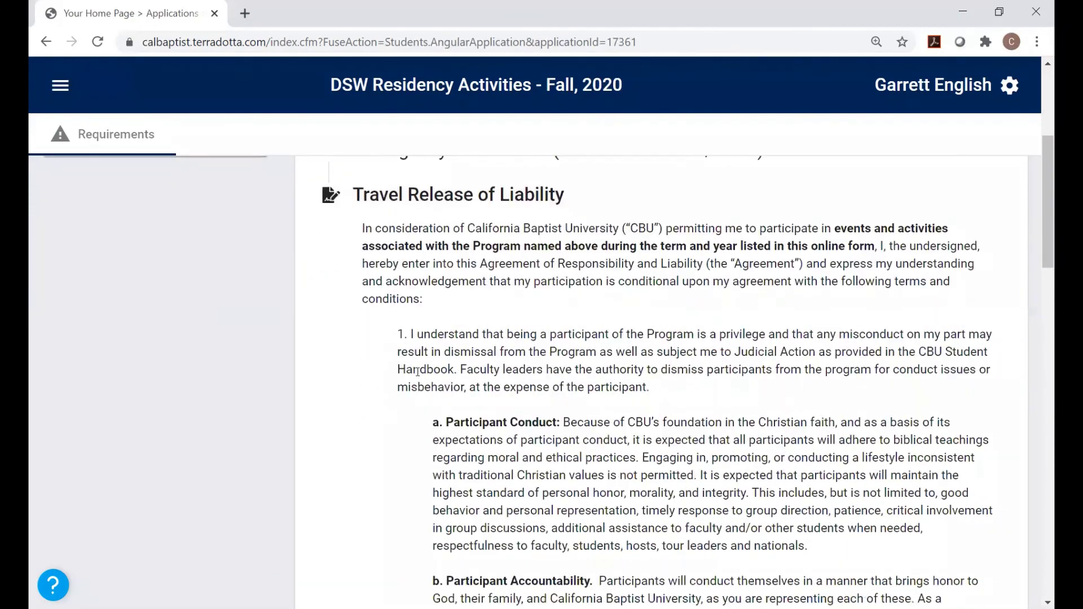
pyautogui.scroll(-10, 418, 372)
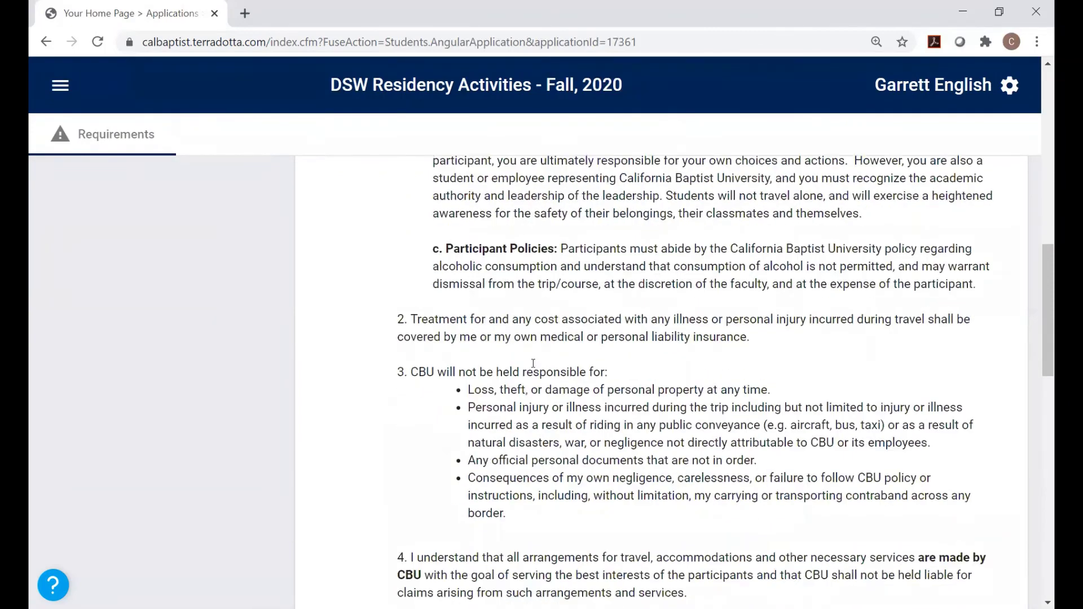
pyautogui.scroll(-7, 696, 468)
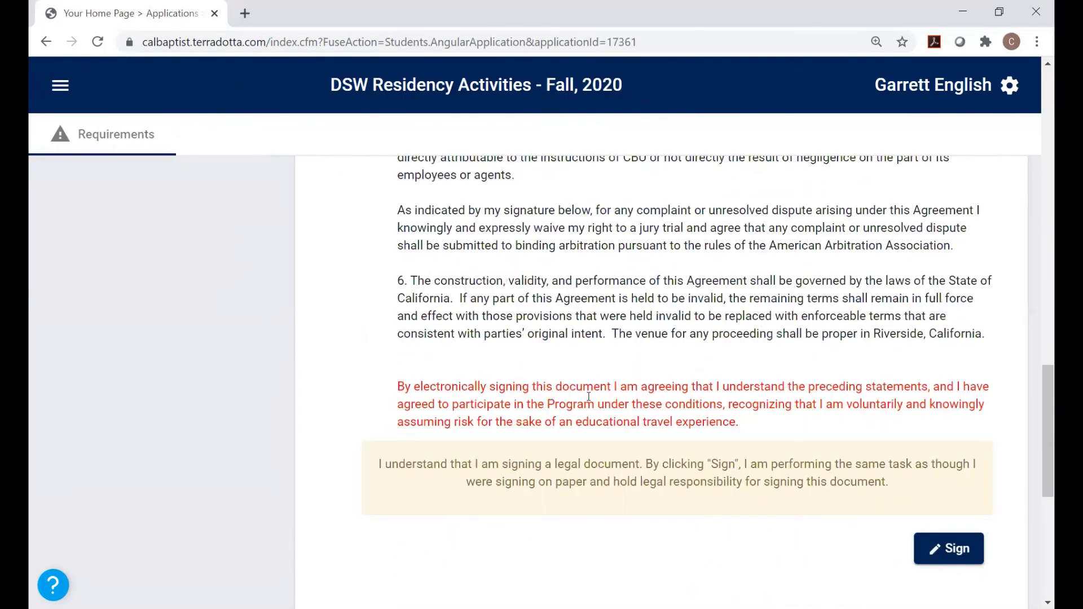
pyautogui.scroll(-3, 788, 449)
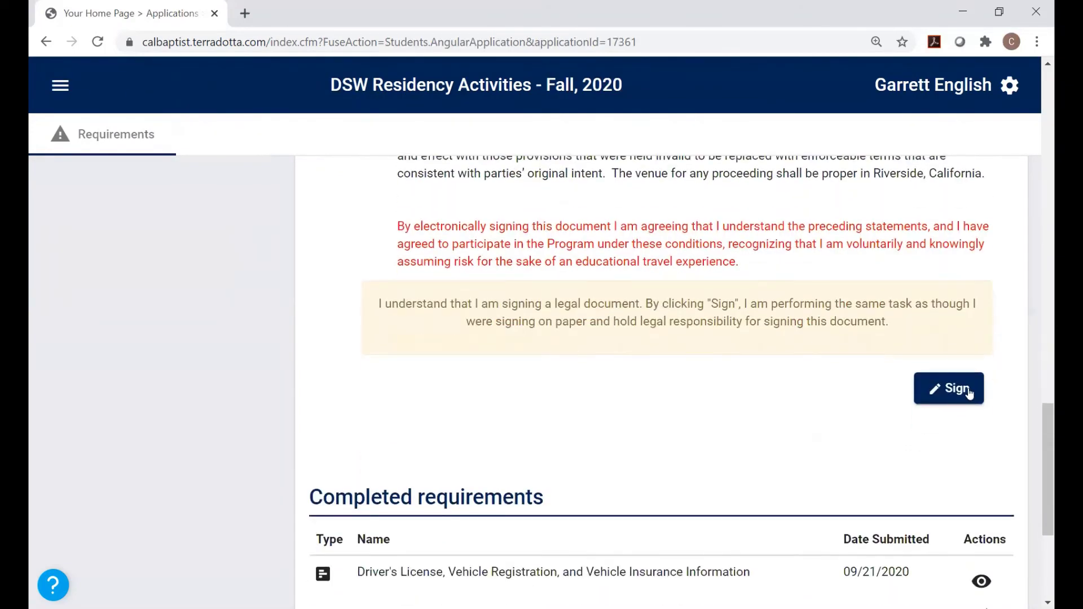
pyautogui.click(968, 390)
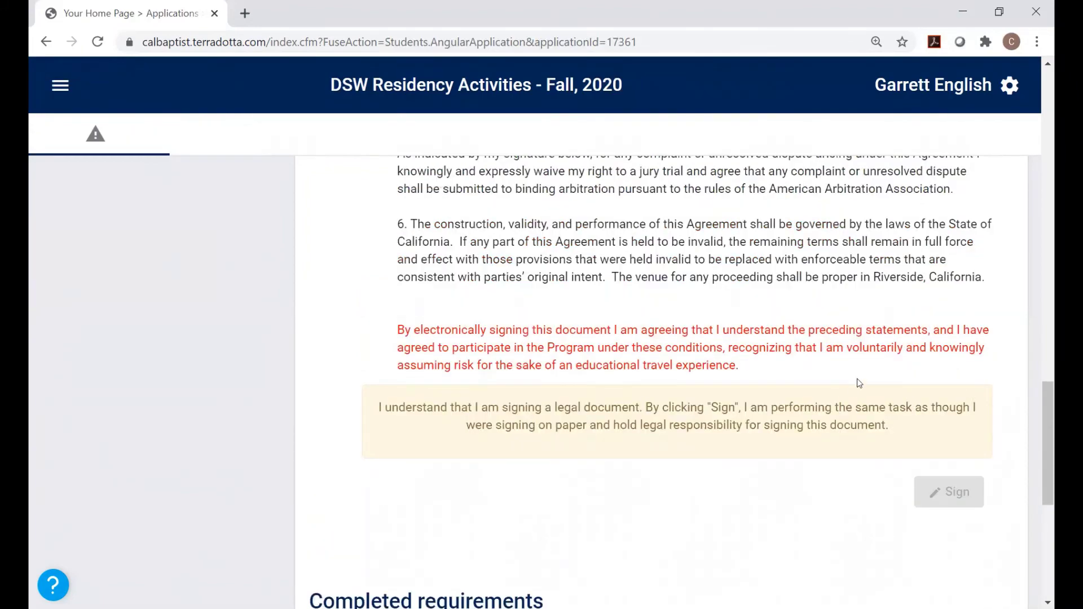
# Review the completed requirements and submit the DSW Residency Activities application to the office.
pyautogui.scroll(-7, 857, 379)
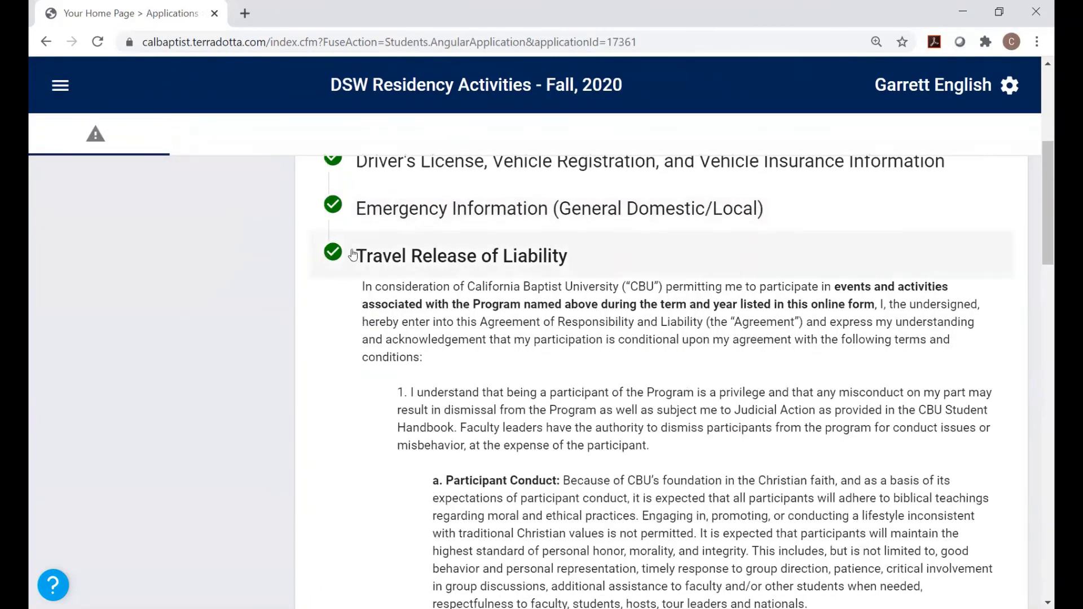
pyautogui.scroll(4, 364, 282)
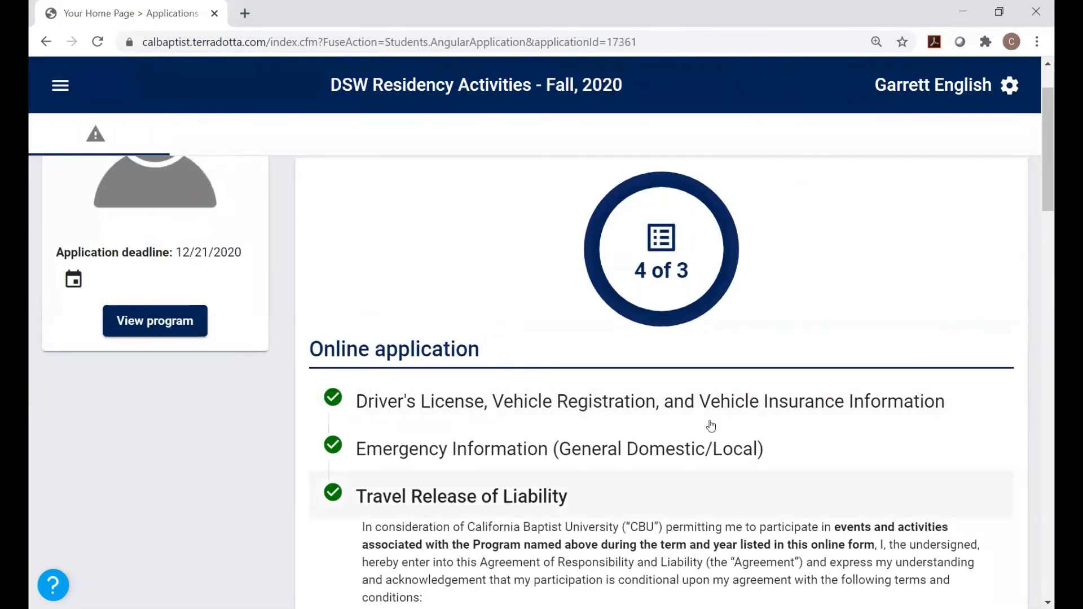
pyautogui.scroll(-20, 486, 454)
pyautogui.scroll(-9, 490, 443)
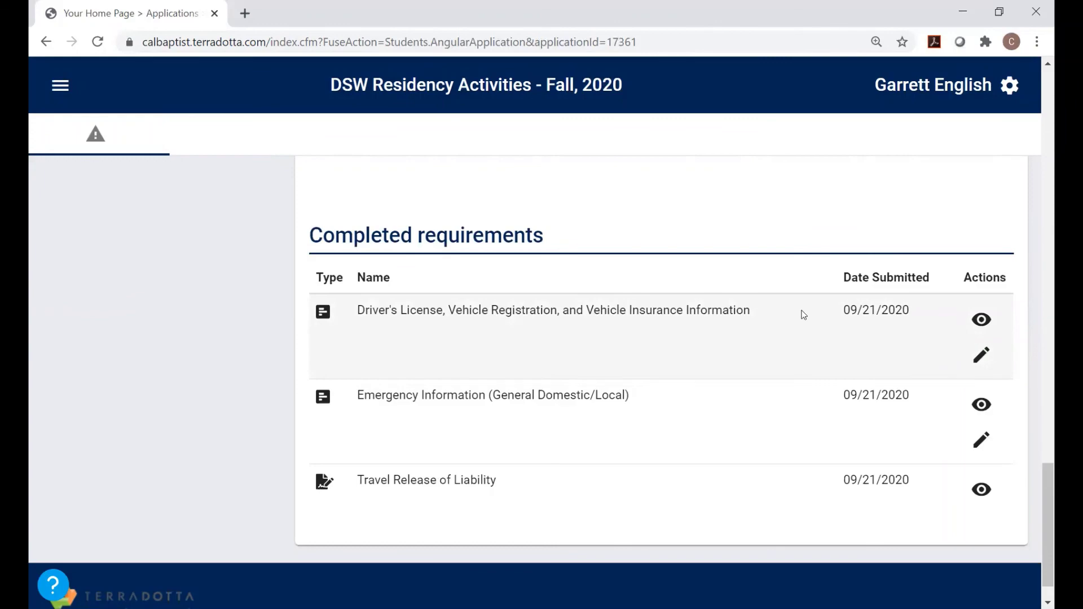
pyautogui.scroll(20, 804, 315)
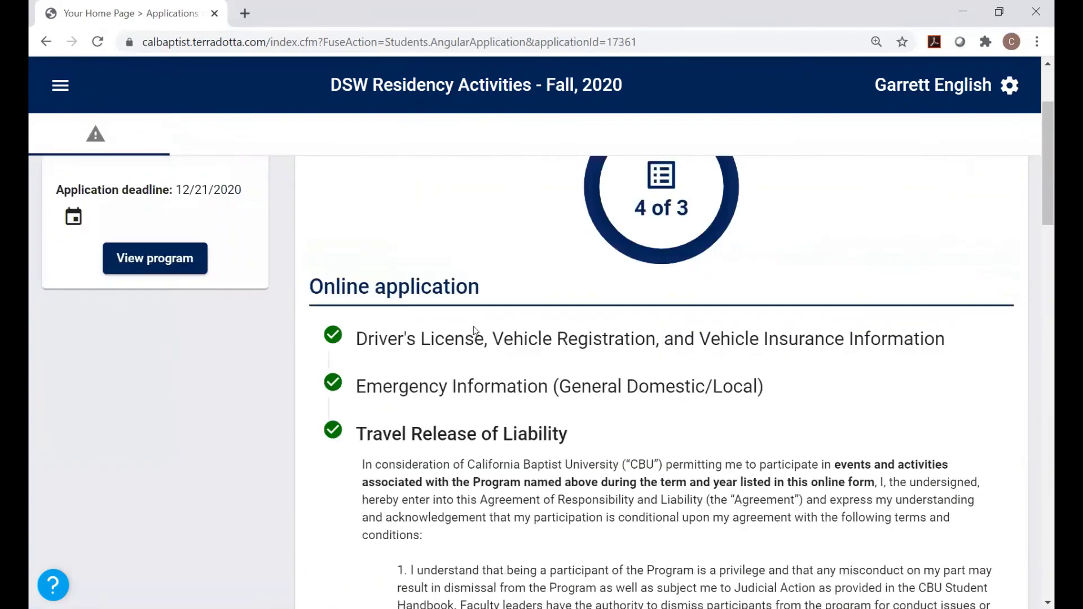
pyautogui.scroll(4, 474, 329)
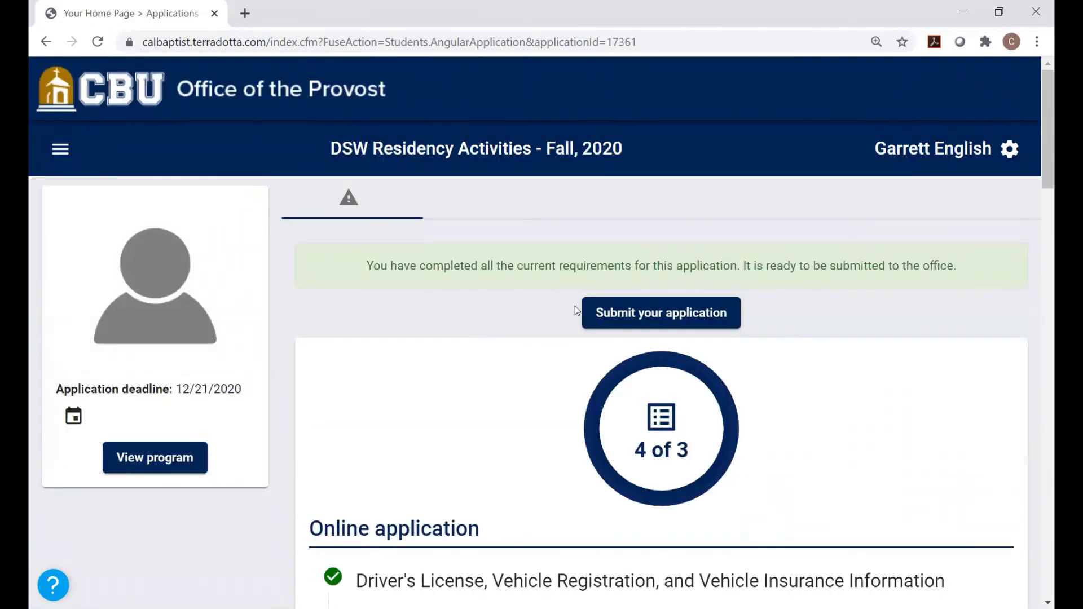
pyautogui.click(683, 317)
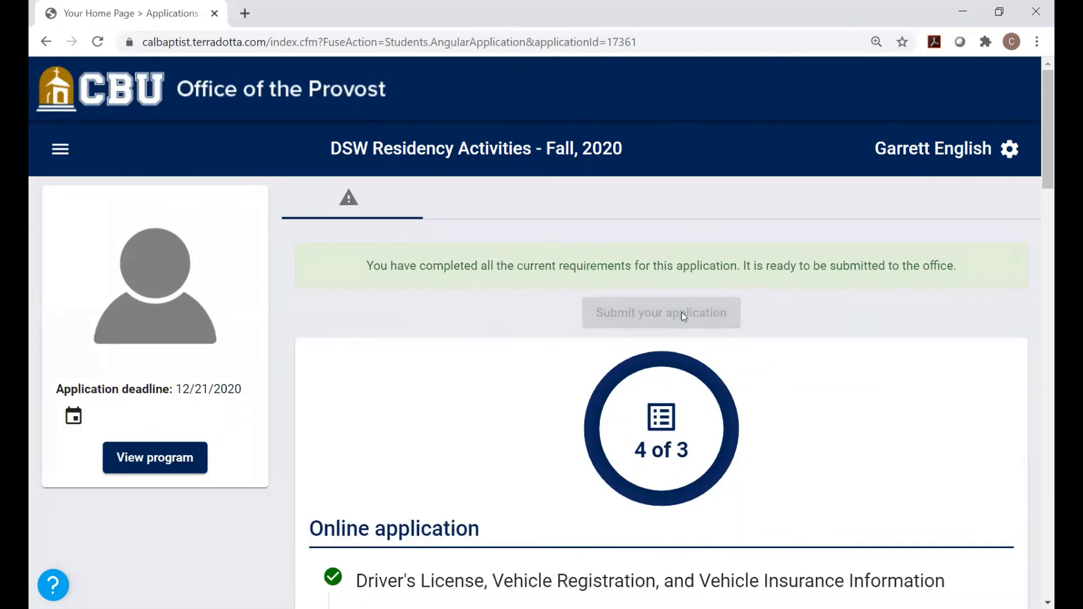